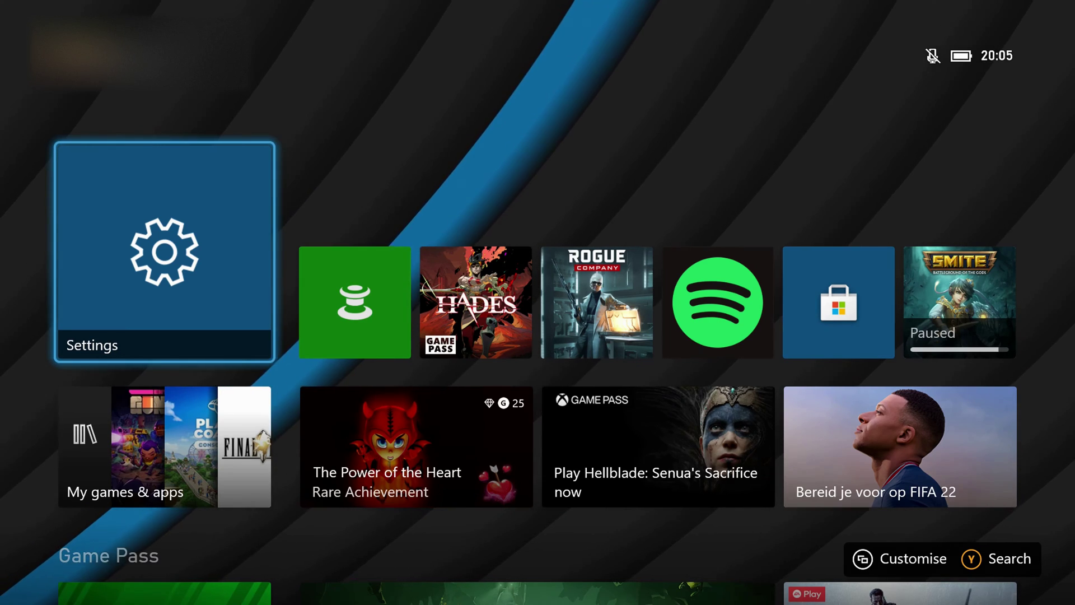
Select the pinned Settings tile on the Xbox home screen
key(Return)
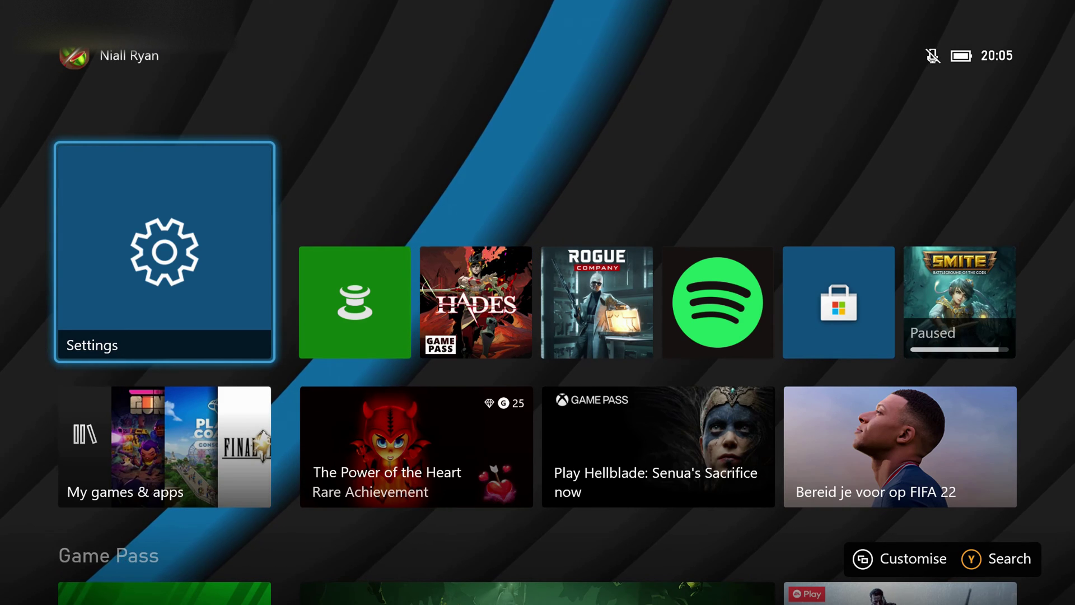
Search for 'Access' and launch the installed Xbox Accessories app
key(y)
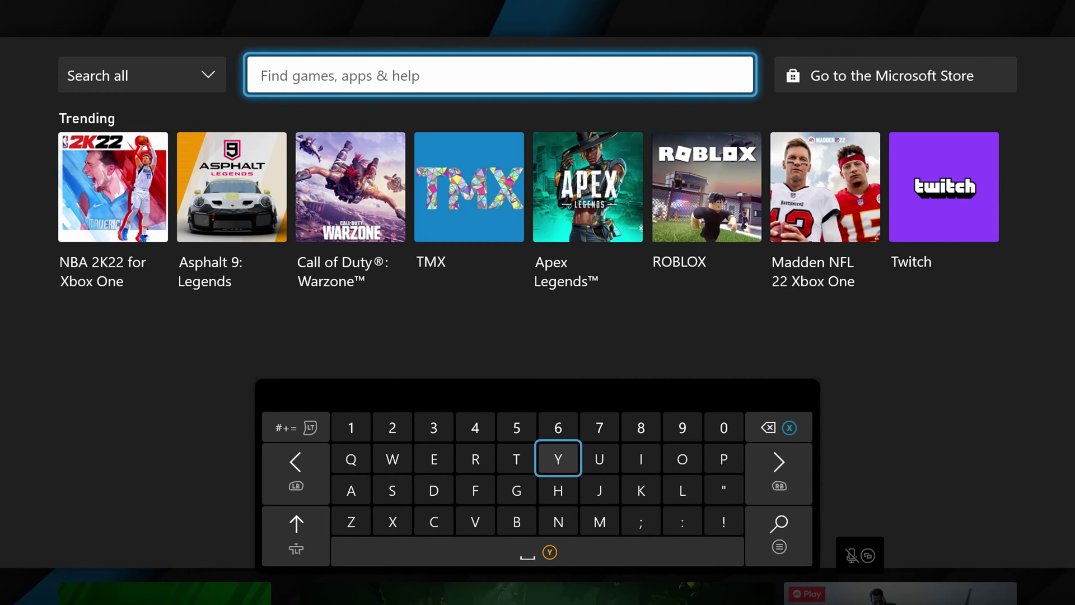
text(Access)
key(Up)
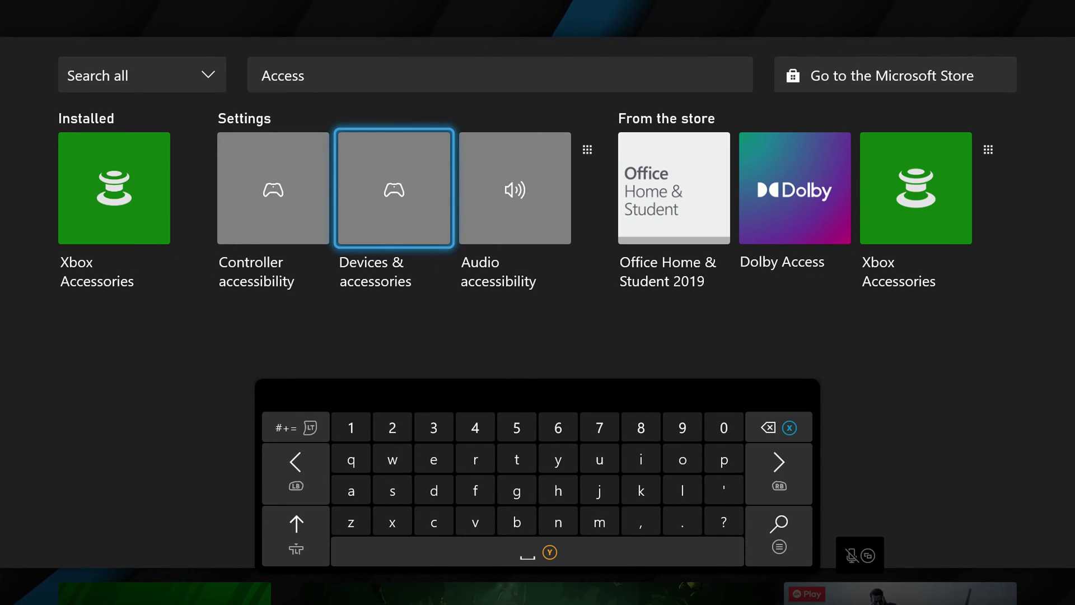
key(Left)
key(Left)
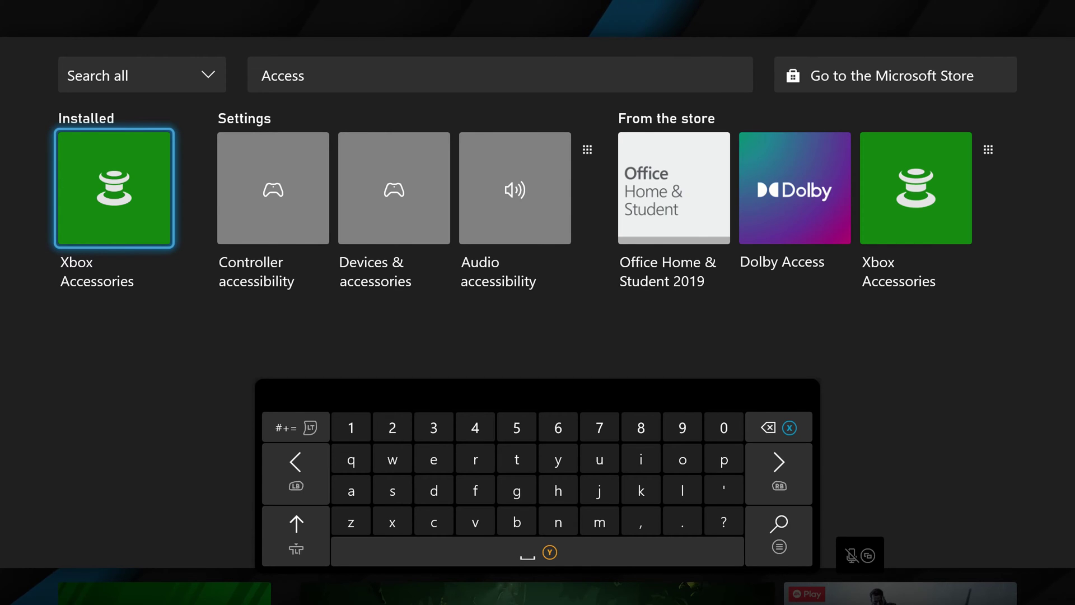
key(Escape)
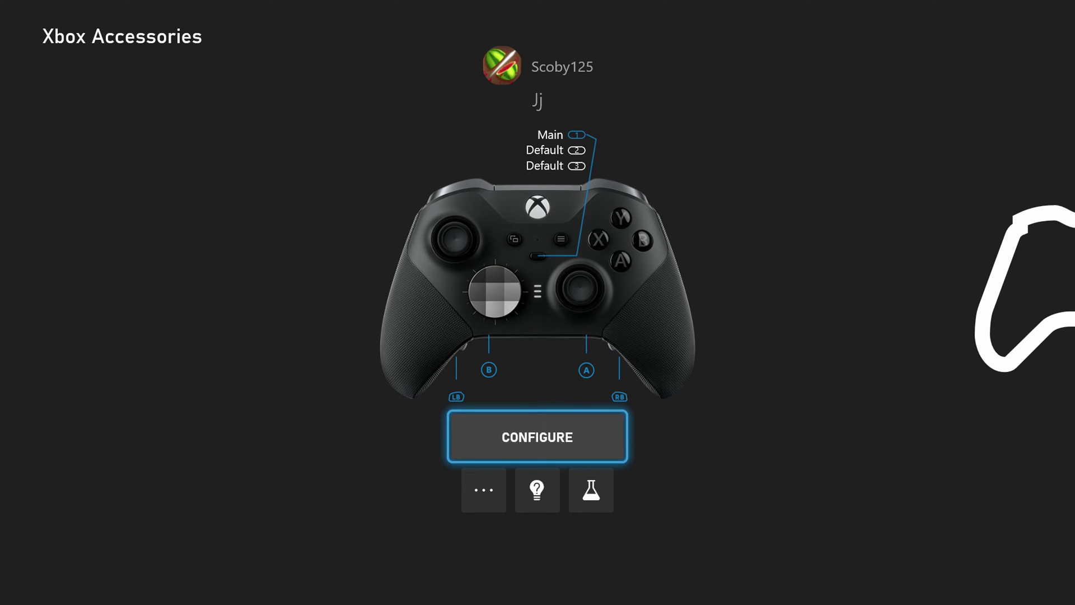
Glance at the Connect a device page, then return to the Elite controller page
key(Right)
key(Left)
key(Right)
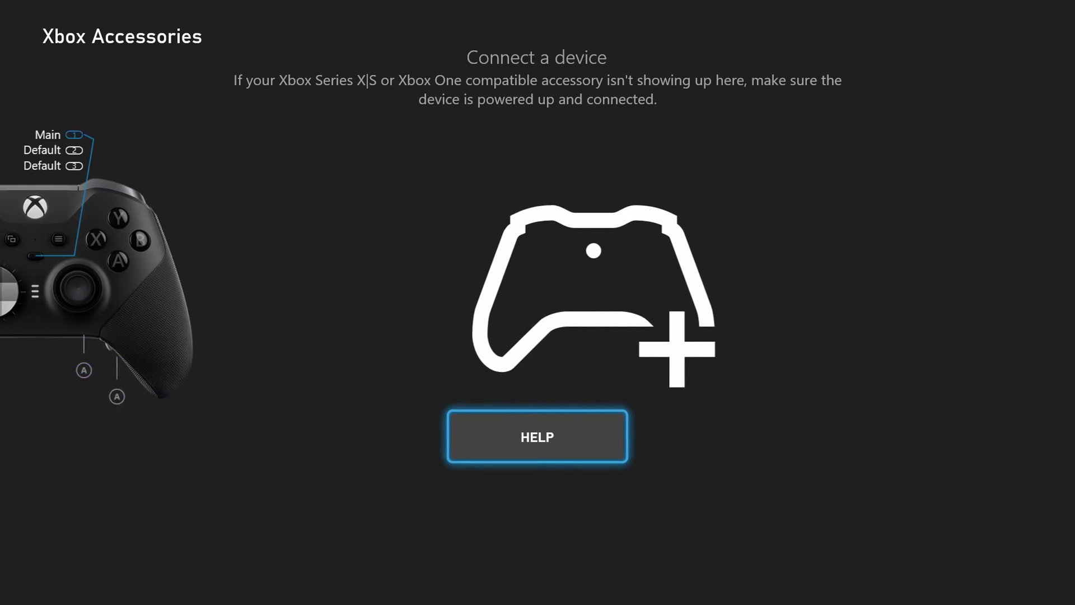
key(Left)
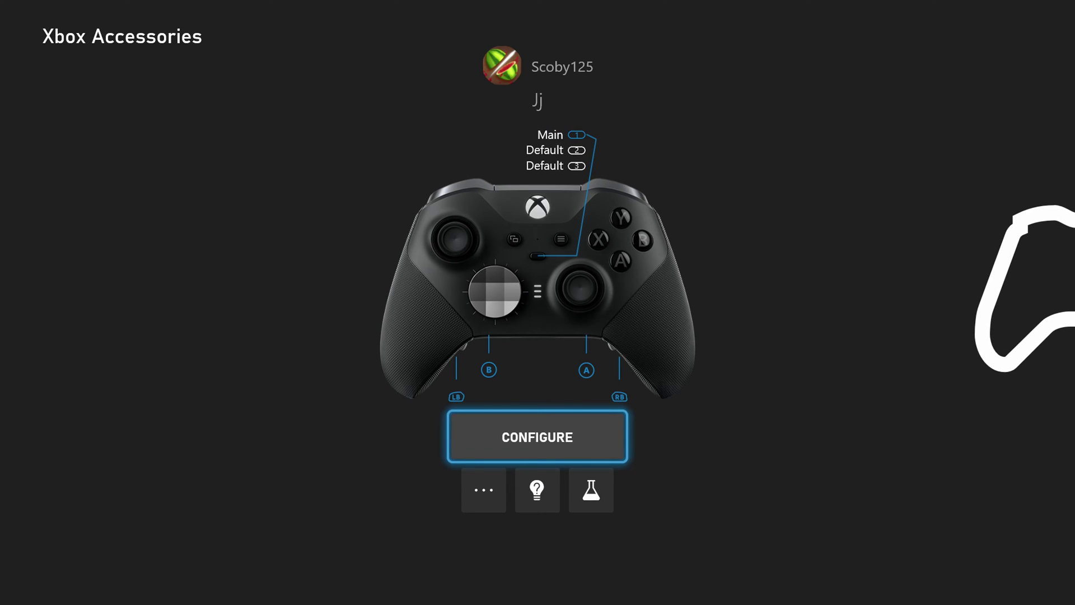
key(Return)
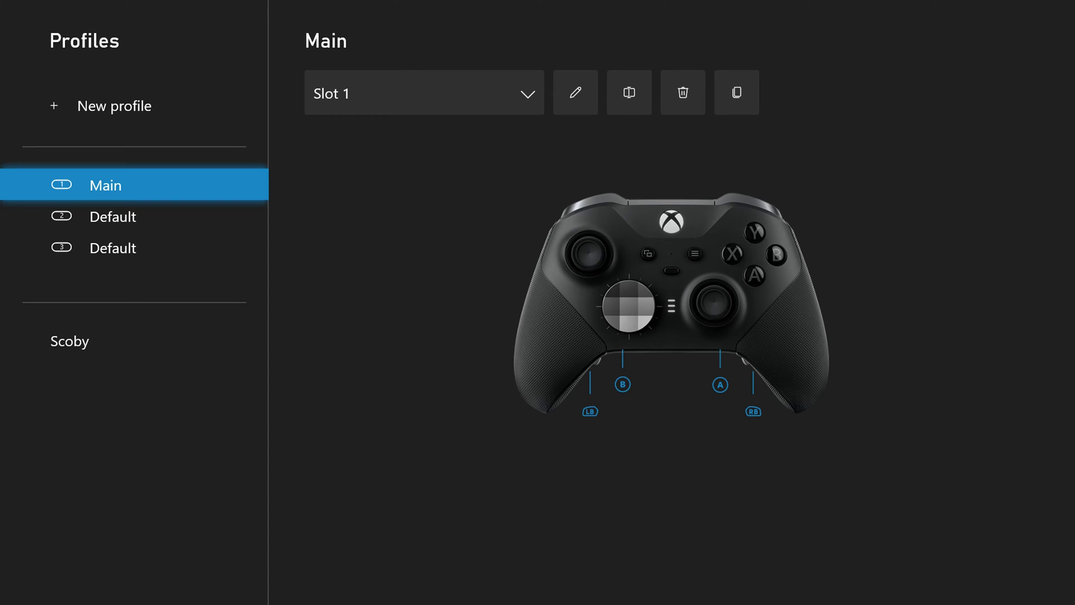
key(Up)
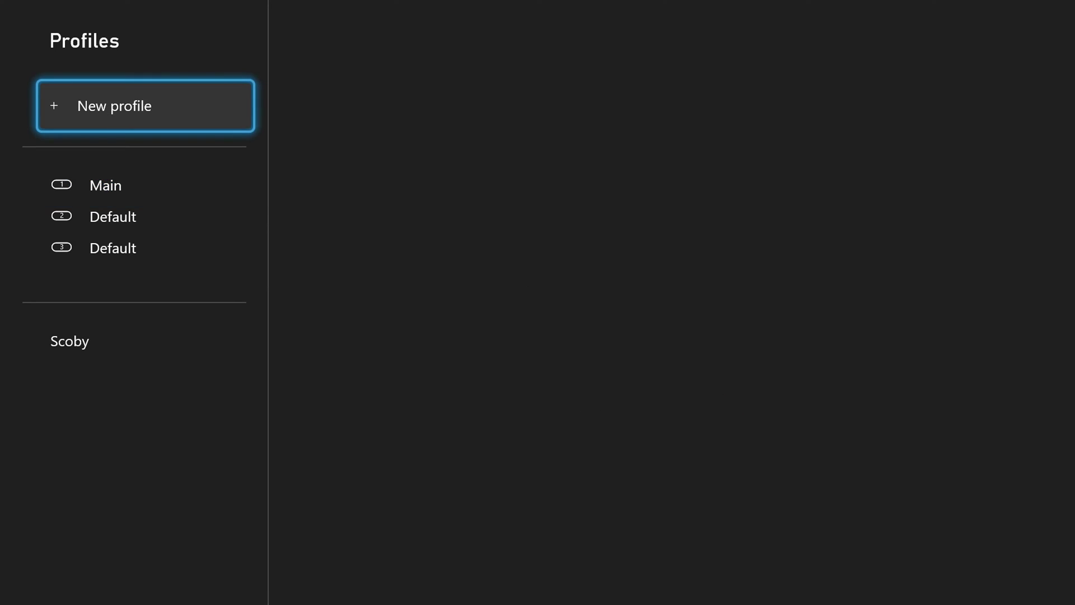
key(Down)
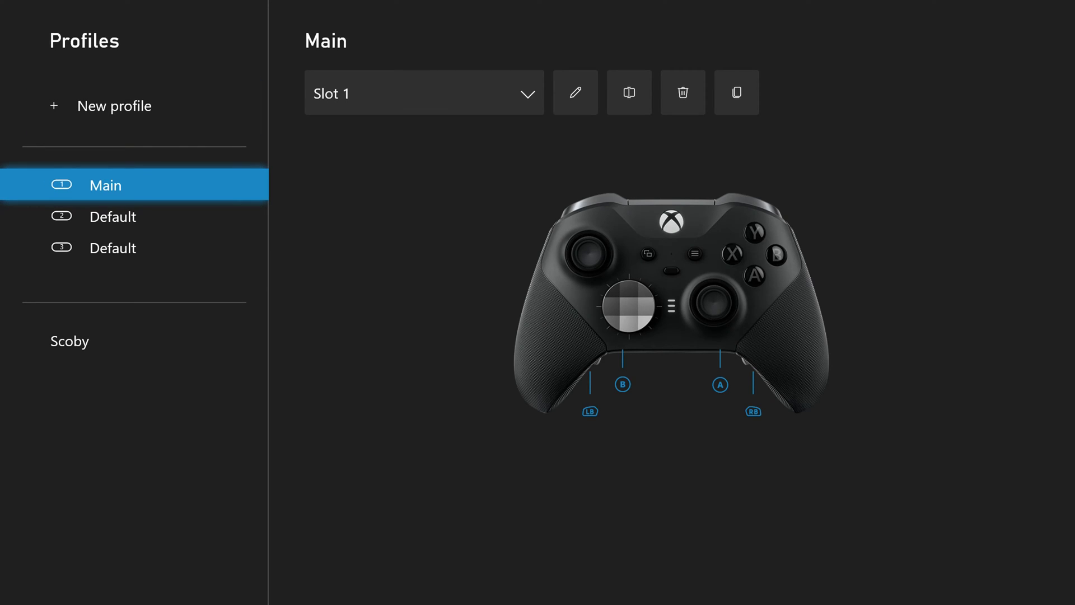
key(Down)
key(Down)
key(Up)
key(Up)
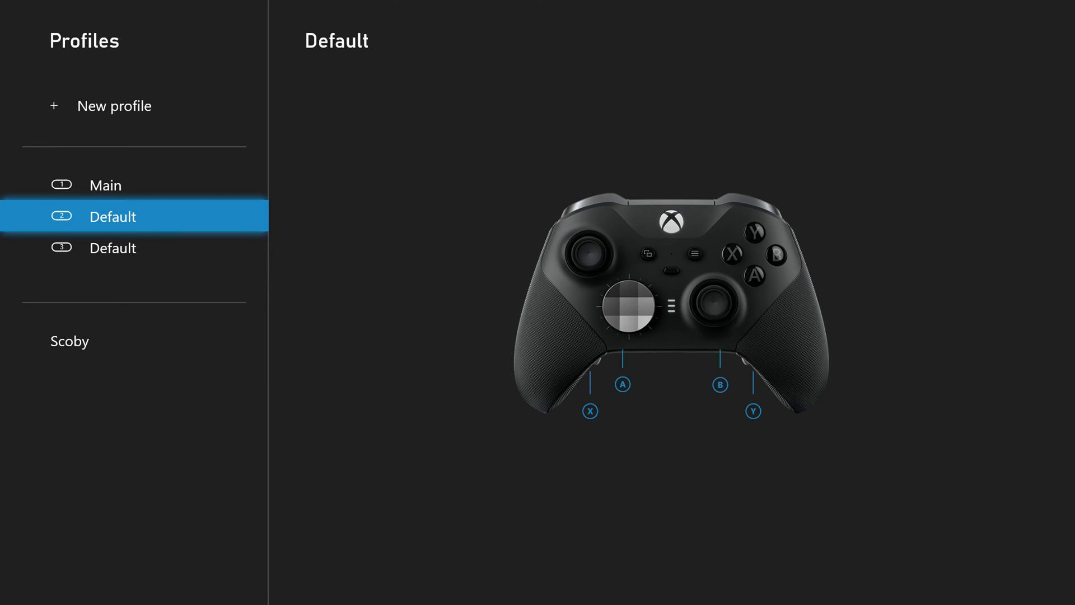
key(Up)
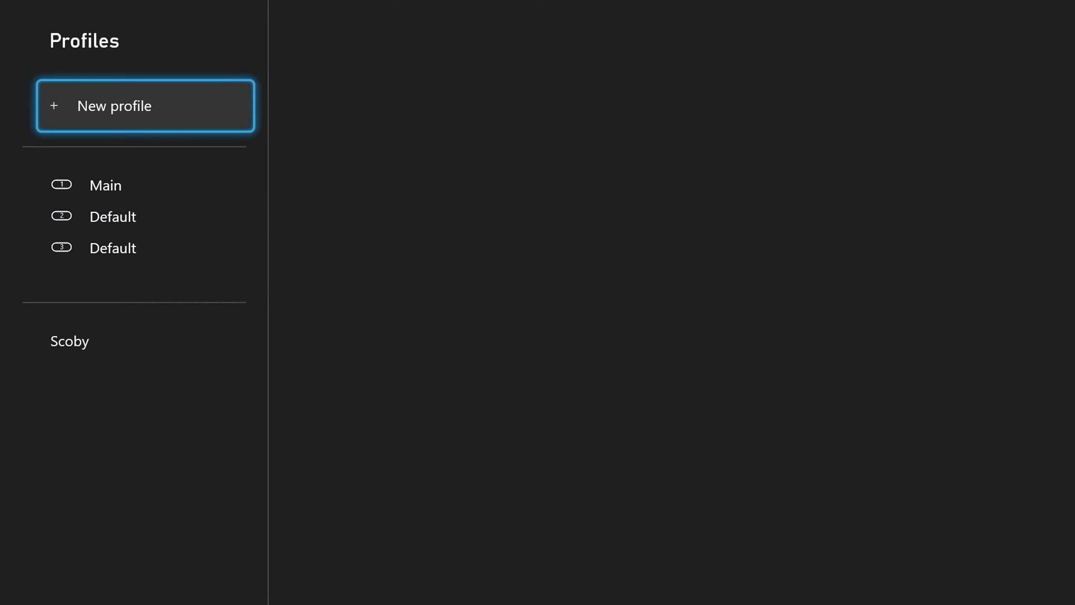
key(Down)
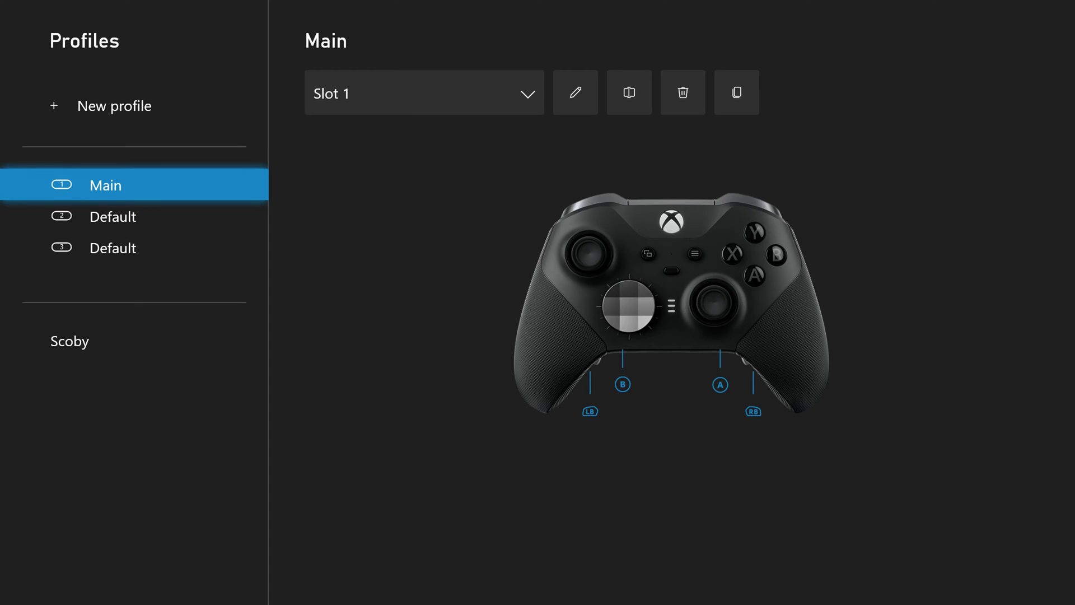
key(Down)
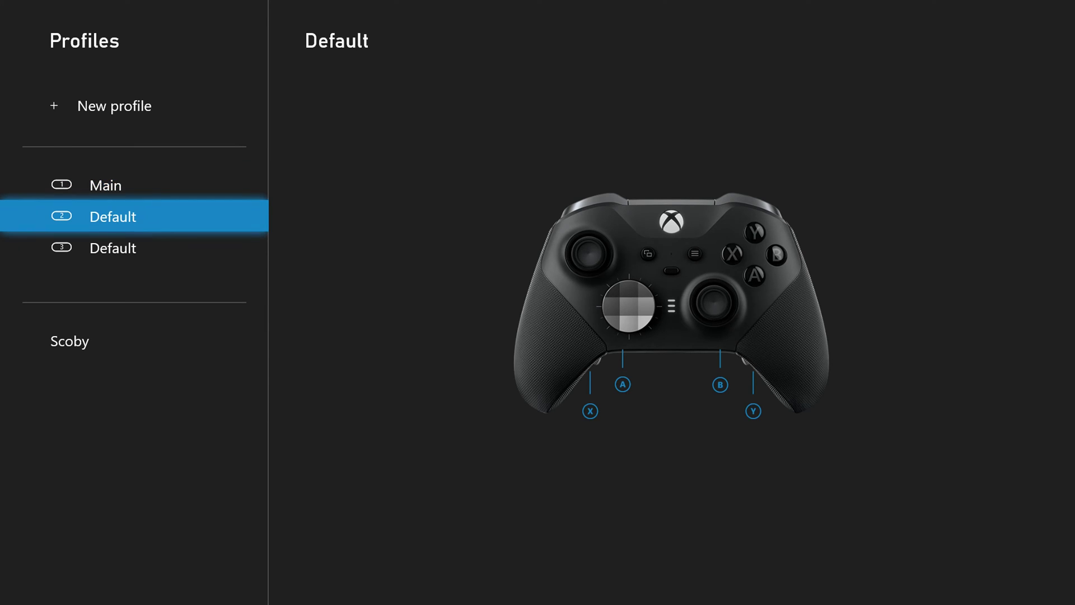
key(Up)
key(Down)
key(Down)
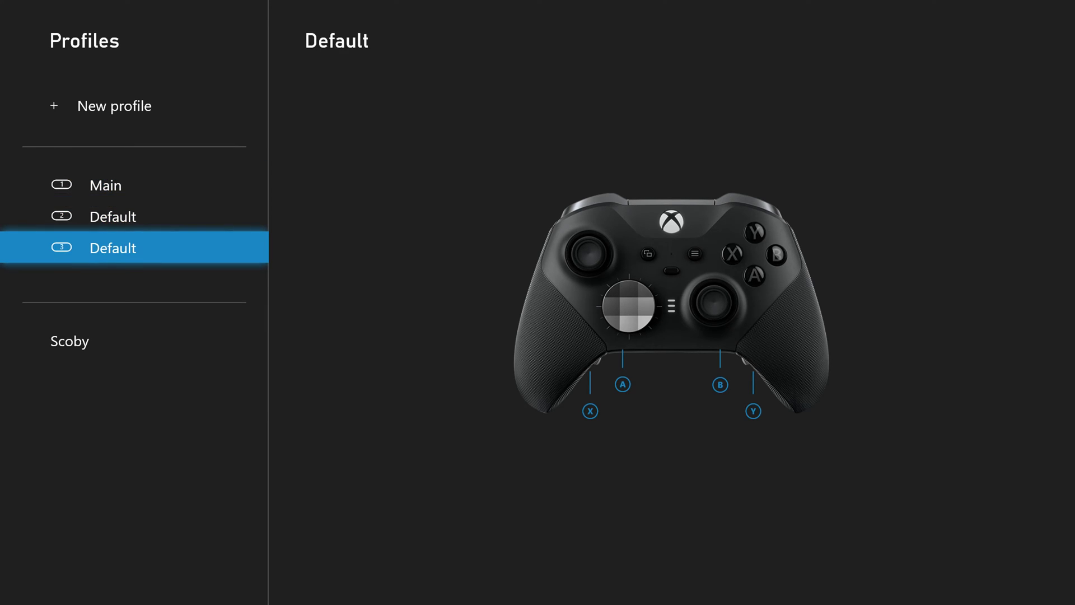
key(Down)
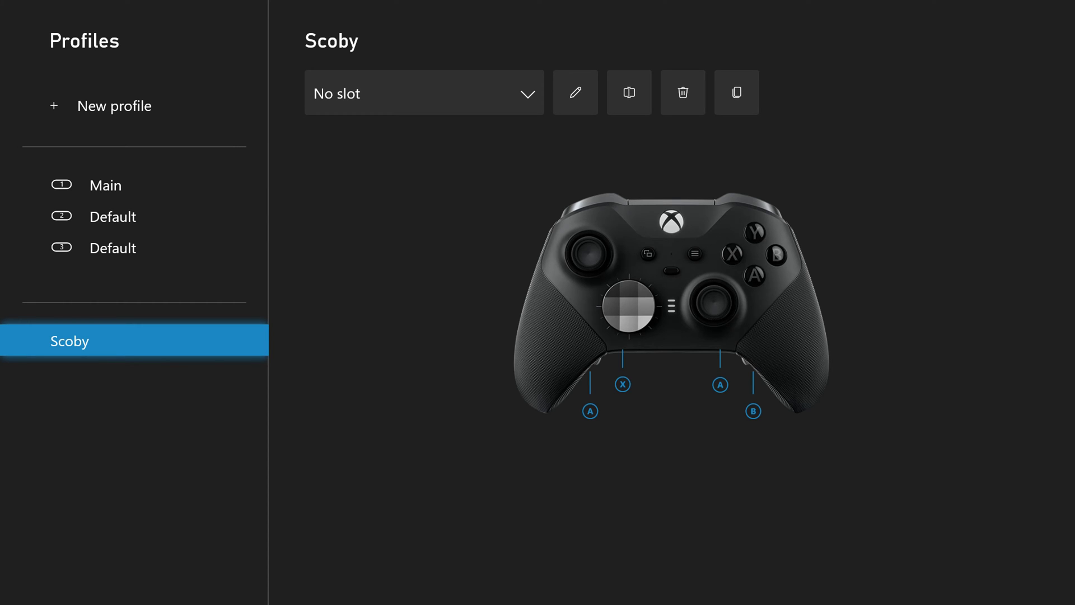
click(105, 185)
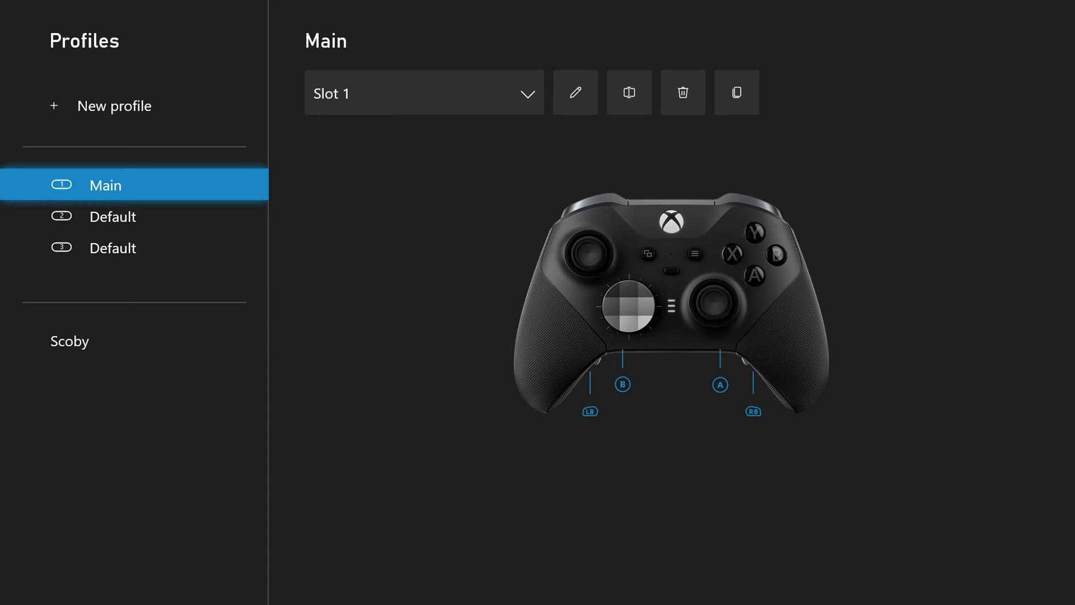
Keep the Main profile on Slot 1 and move to its Edit button
key(Right)
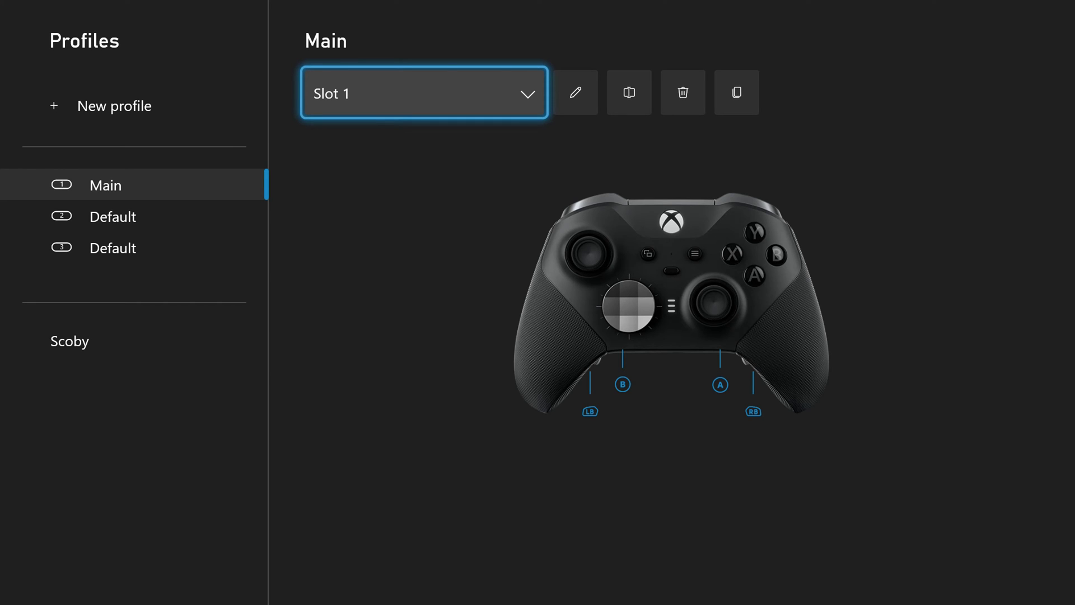
key(Return)
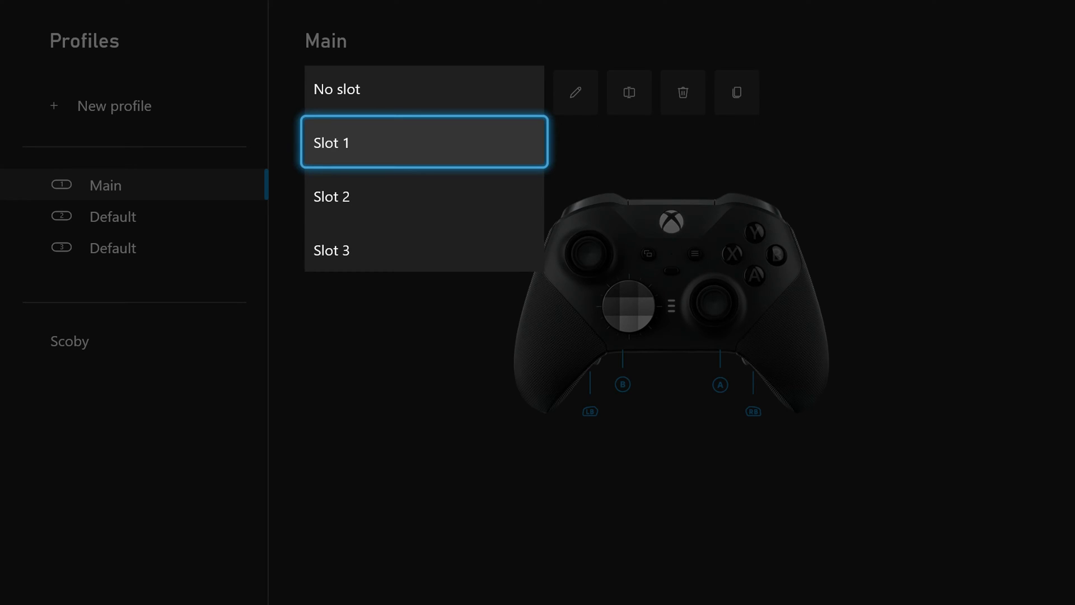
key(Return)
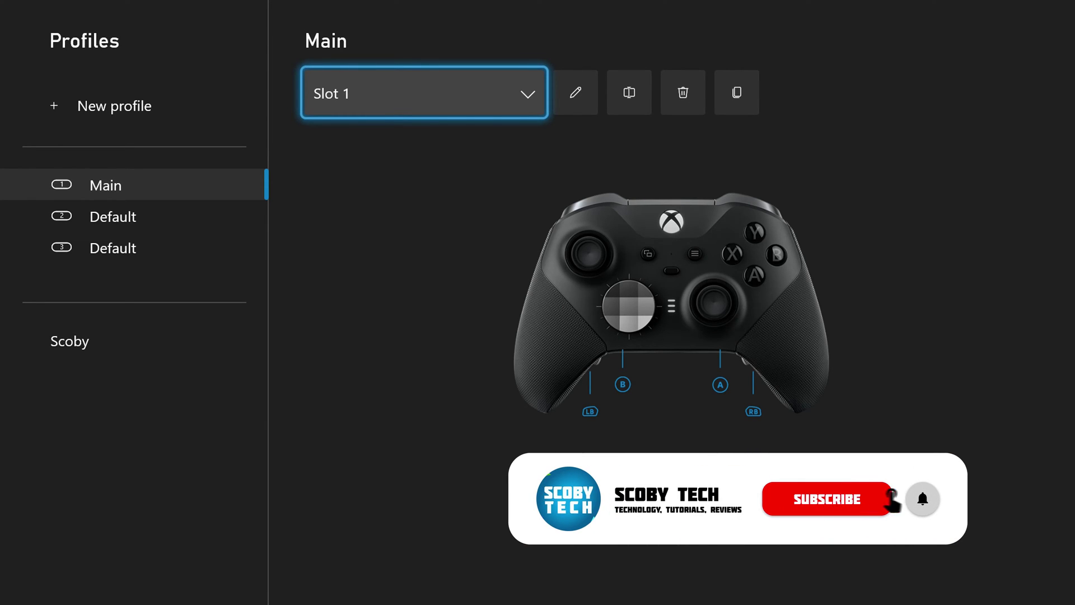
key(Right)
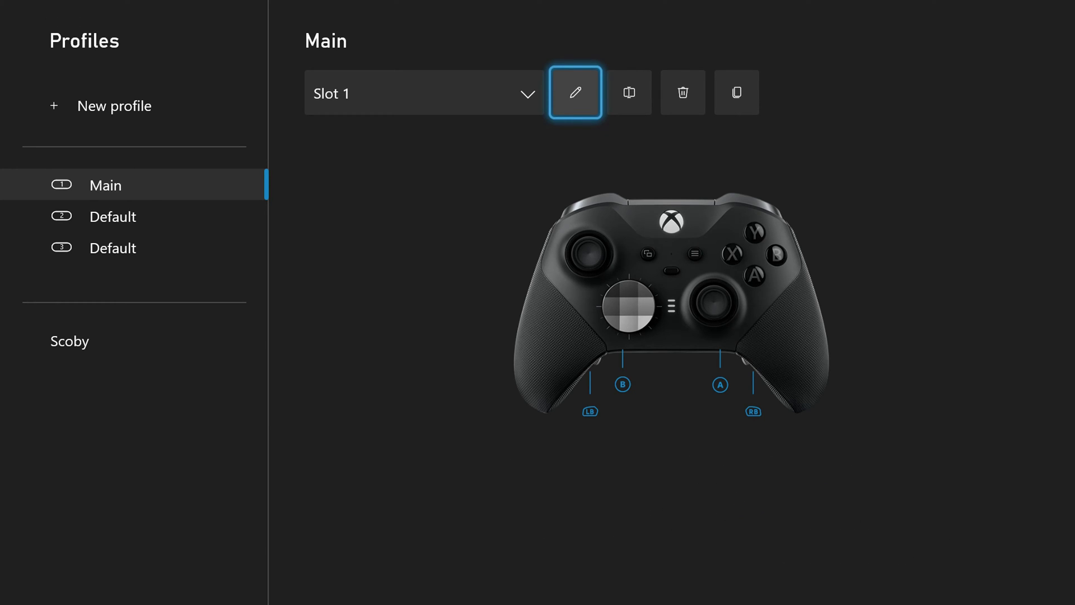
Open Main's Mapping page and move to the lower left paddle
key(Return)
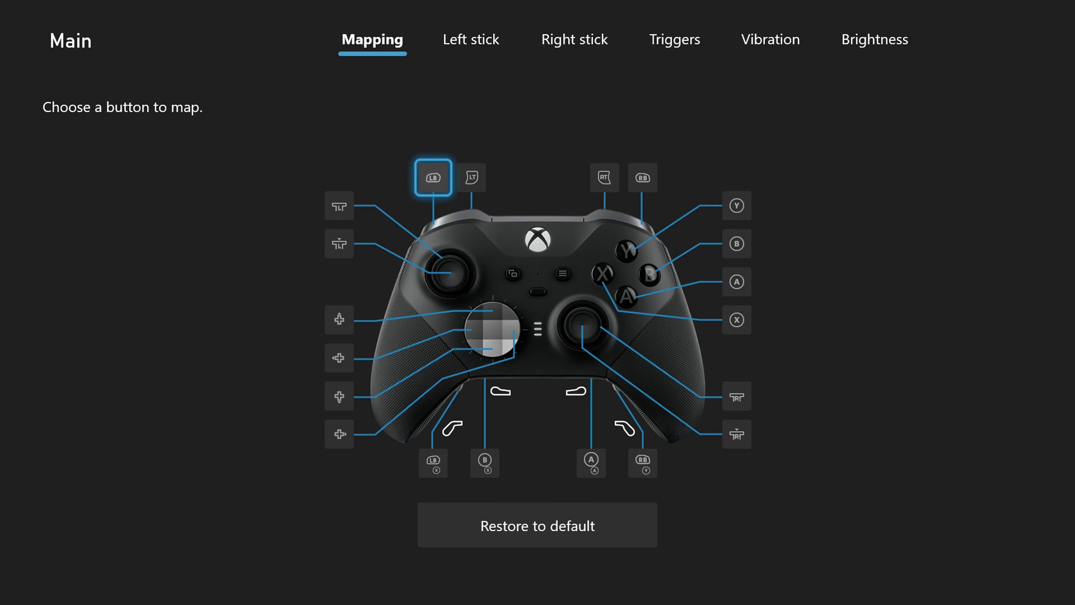
key(Right)
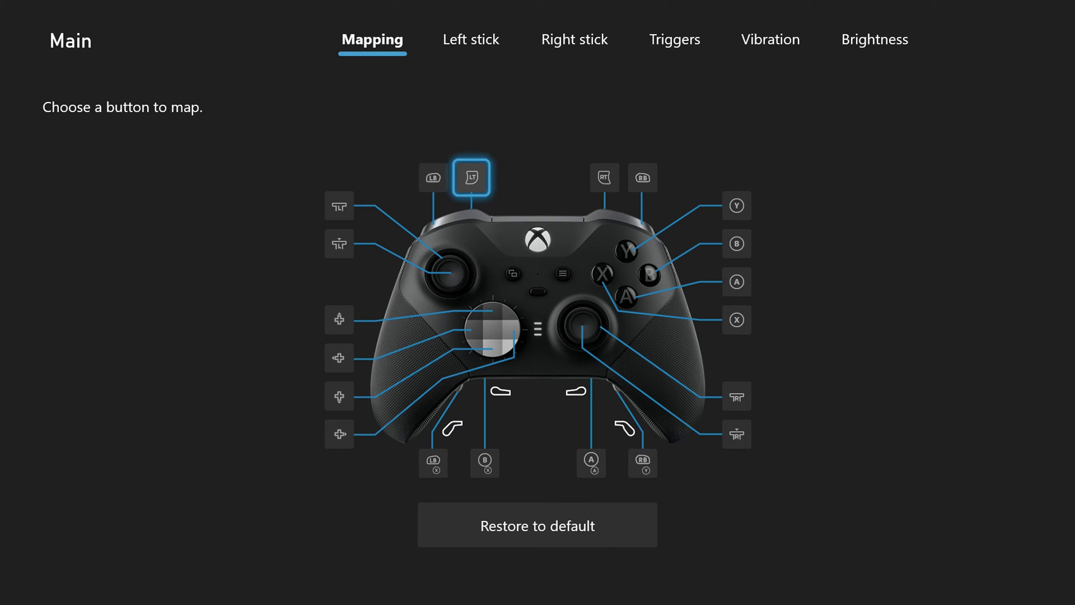
key(Right)
key(Left)
key(Left)
key(Down)
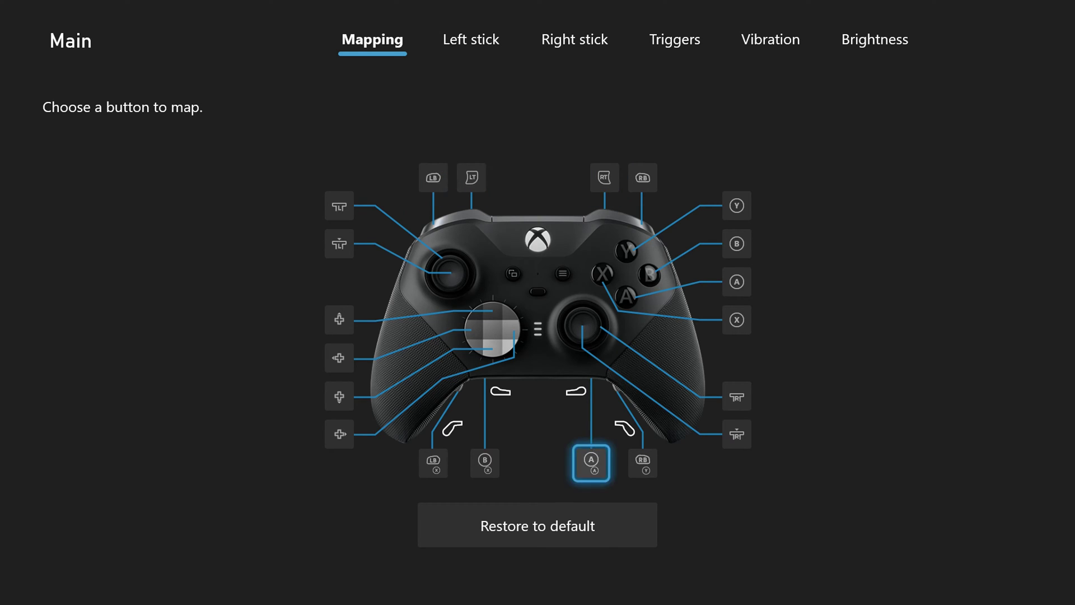
key(Up)
key(Down)
key(Left)
key(Left)
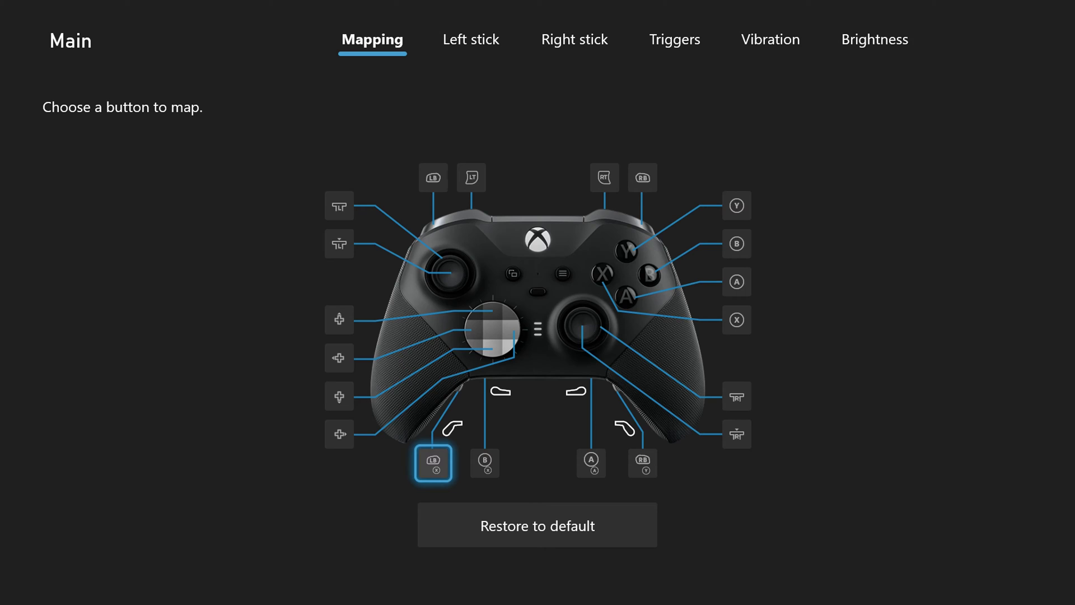
Open the lower left paddle's mapping options and look over its rows
key(Return)
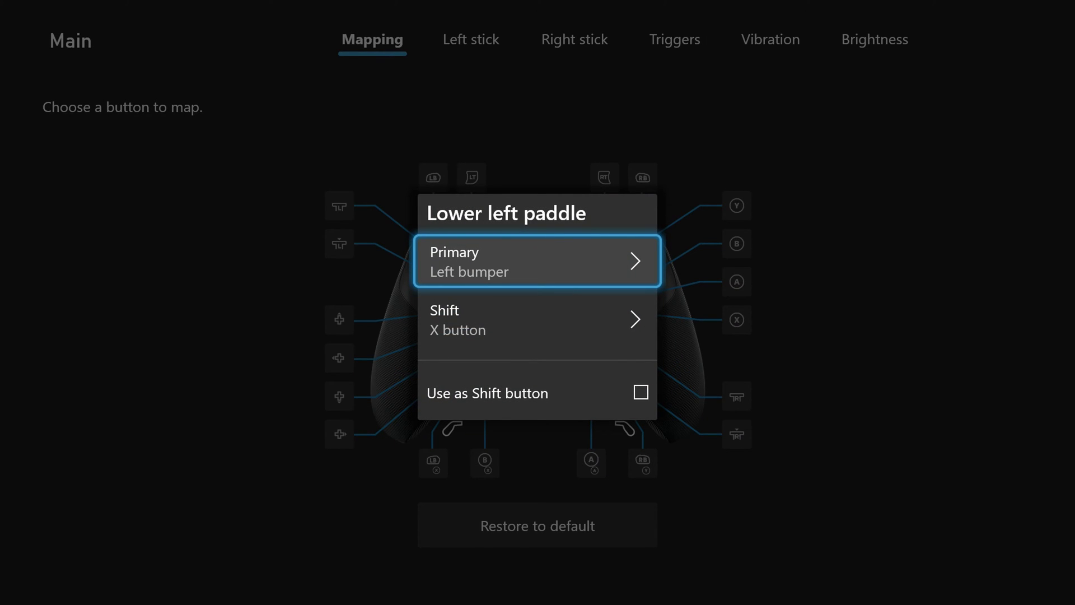
key(Up)
key(Up)
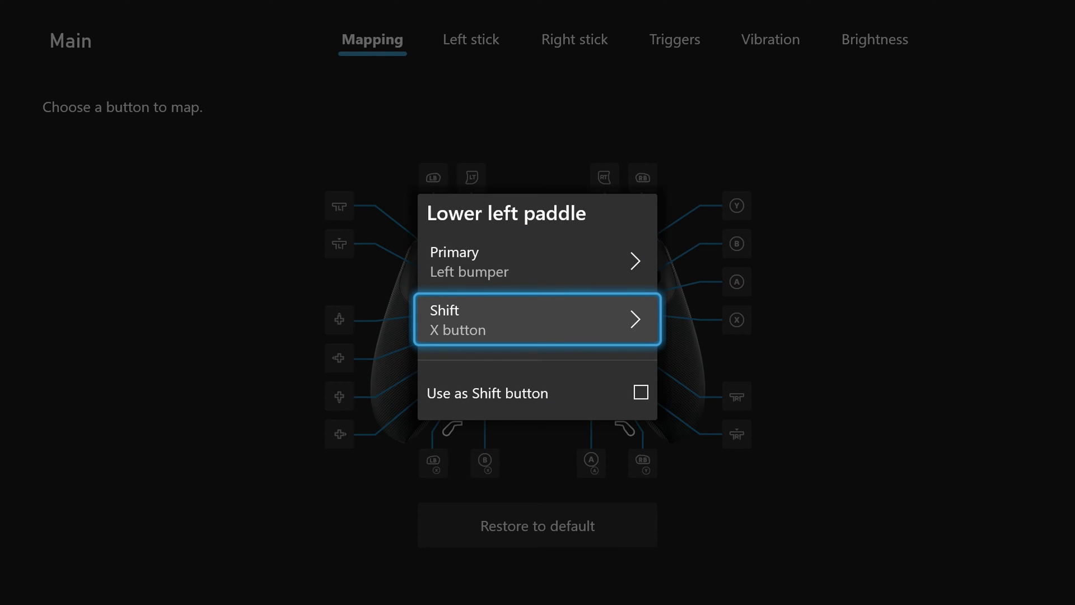
key(Up)
key(Down)
key(Down)
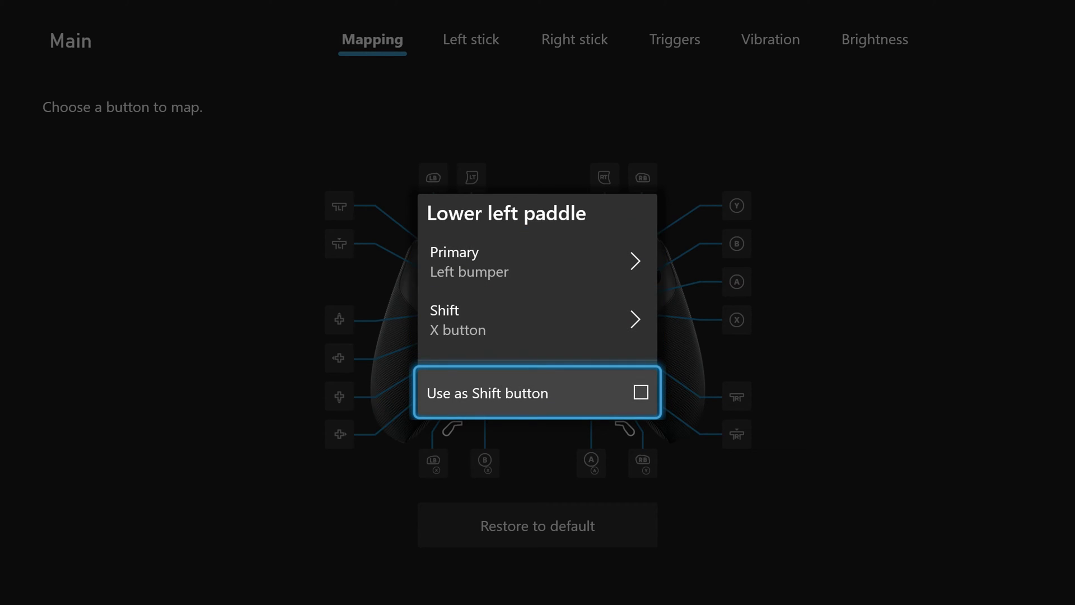
key(Up)
key(Up)
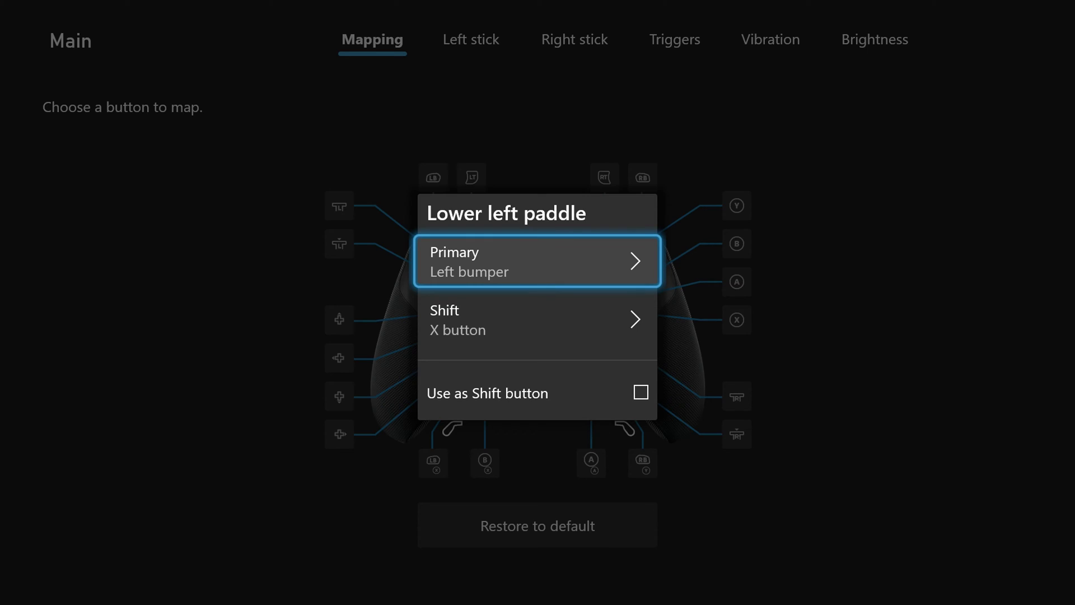
key(Down)
key(Down)
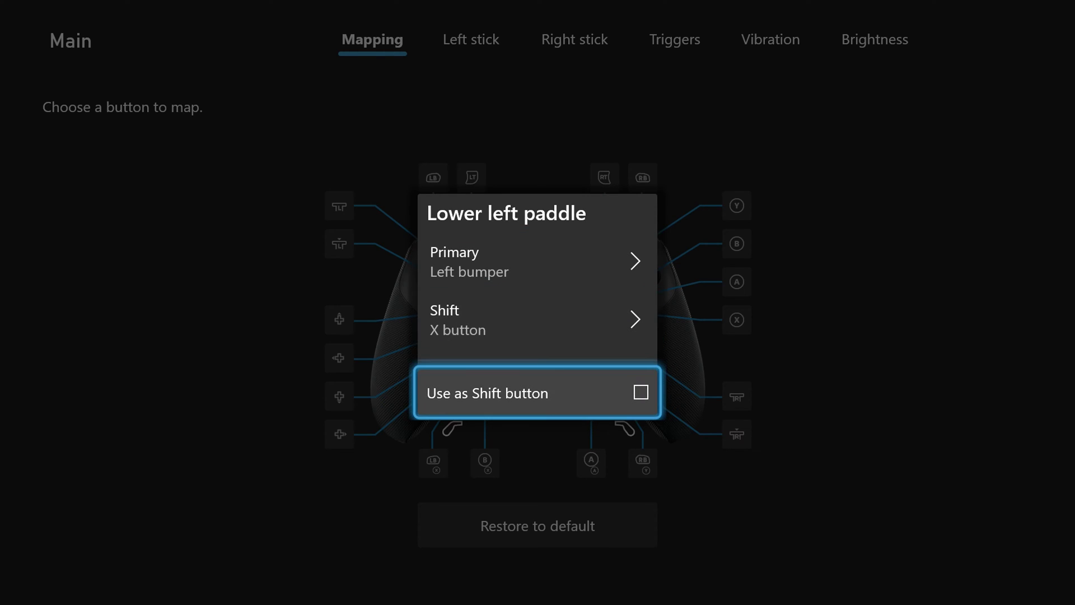
key(Up)
key(Up)
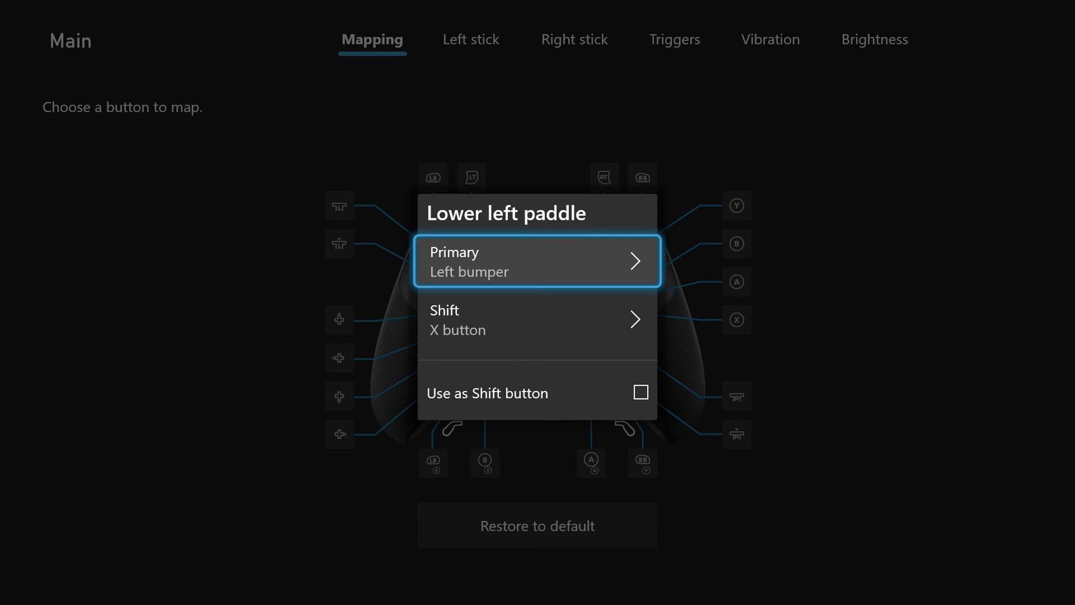
Set the paddle's primary function to Left bumper, after briefly trying A button
key(Return)
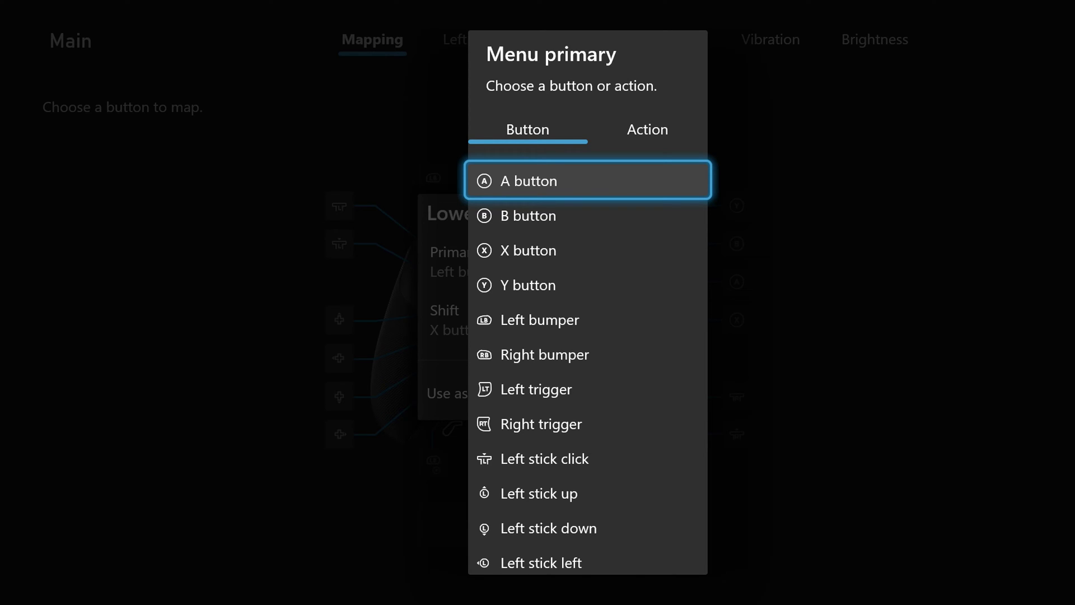
key(Return)
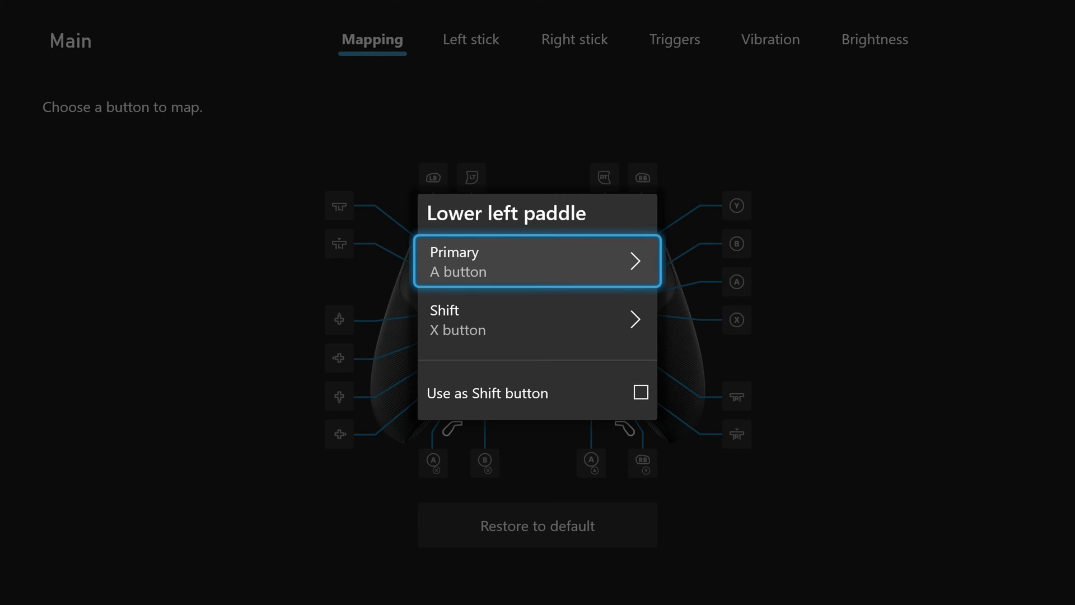
key(Return)
key(Down)
key(Down)
key(Down)
key(Down)
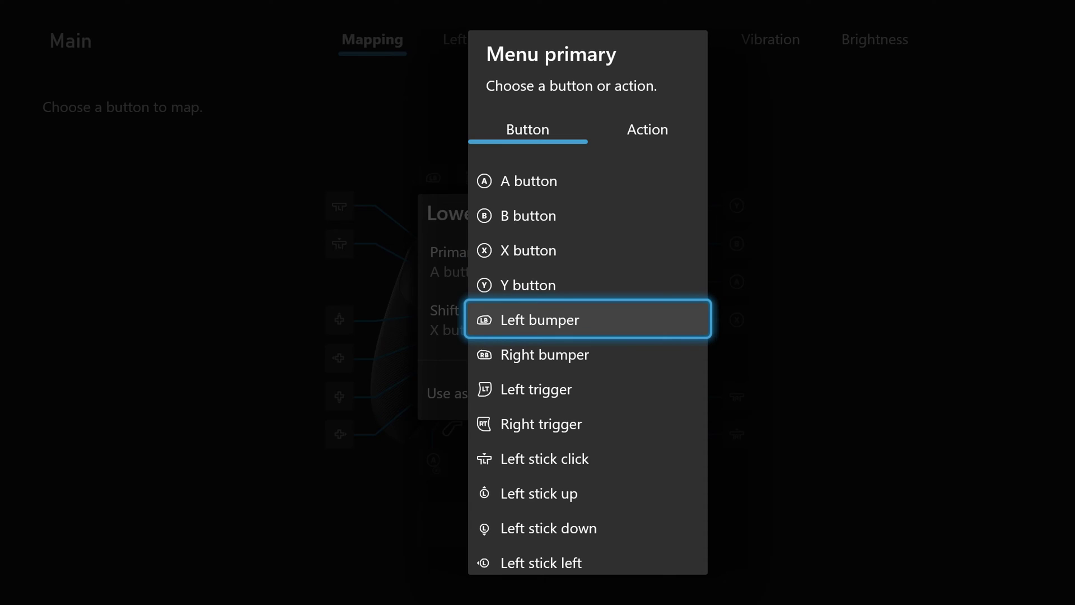
key(Return)
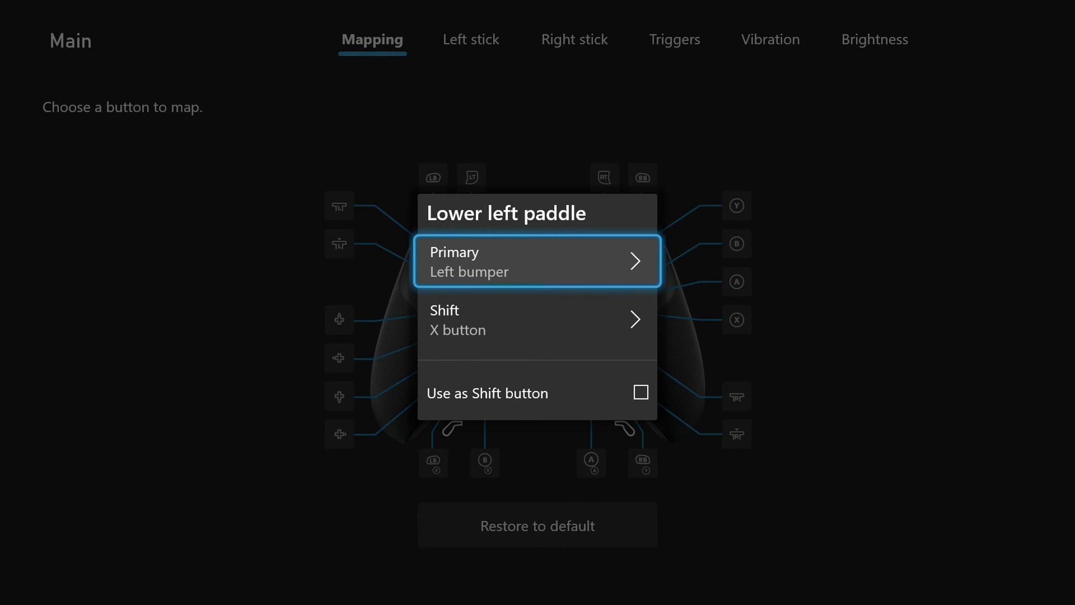
Review the paddle's Shift (X button) and Use-as-Shift rows without changing them
key(Down)
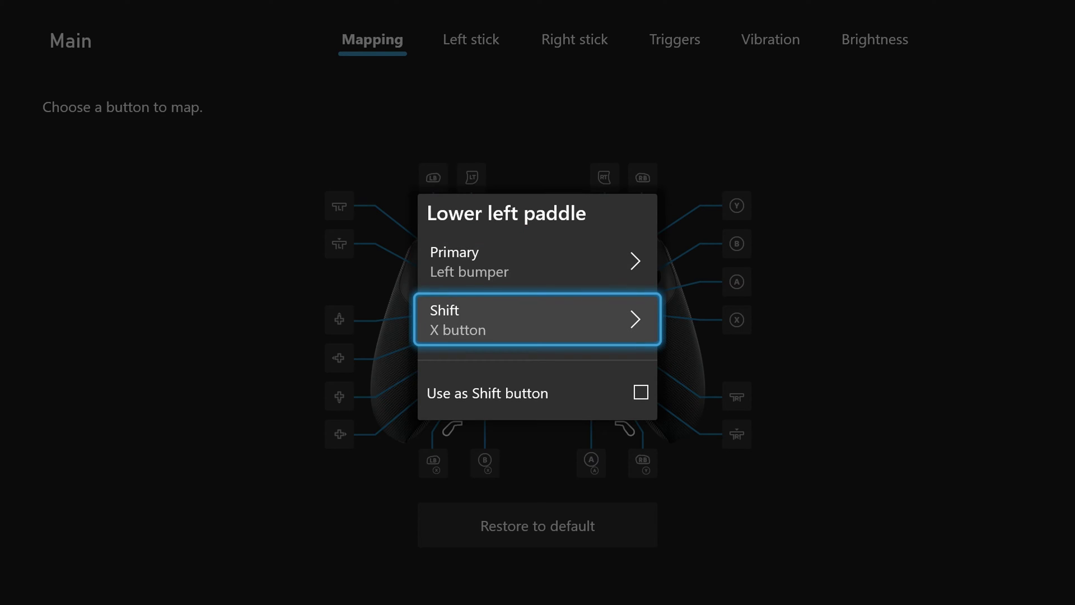
key(Down)
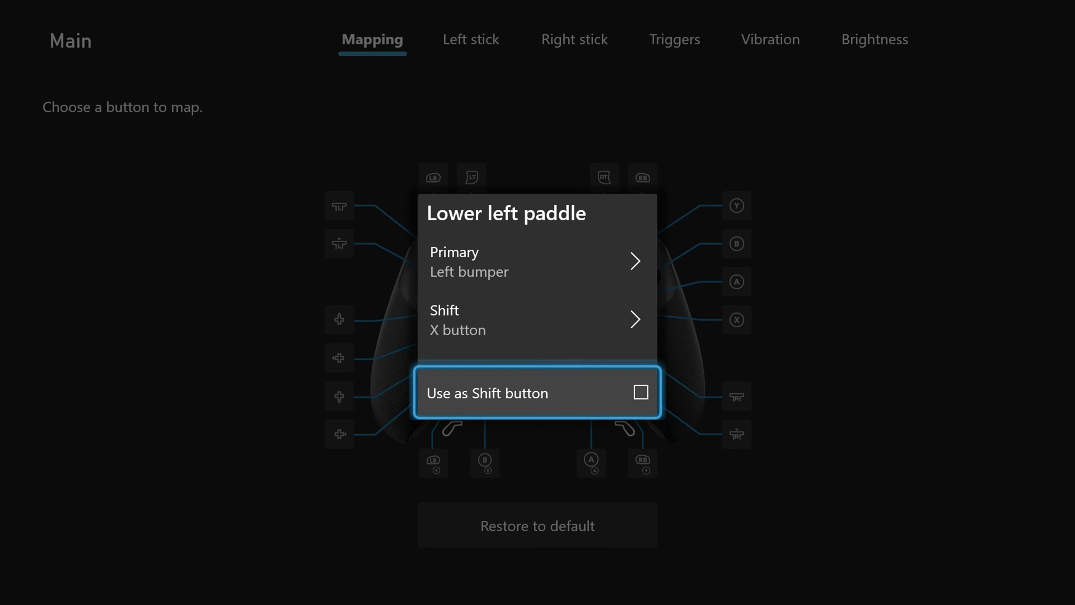
key(Up)
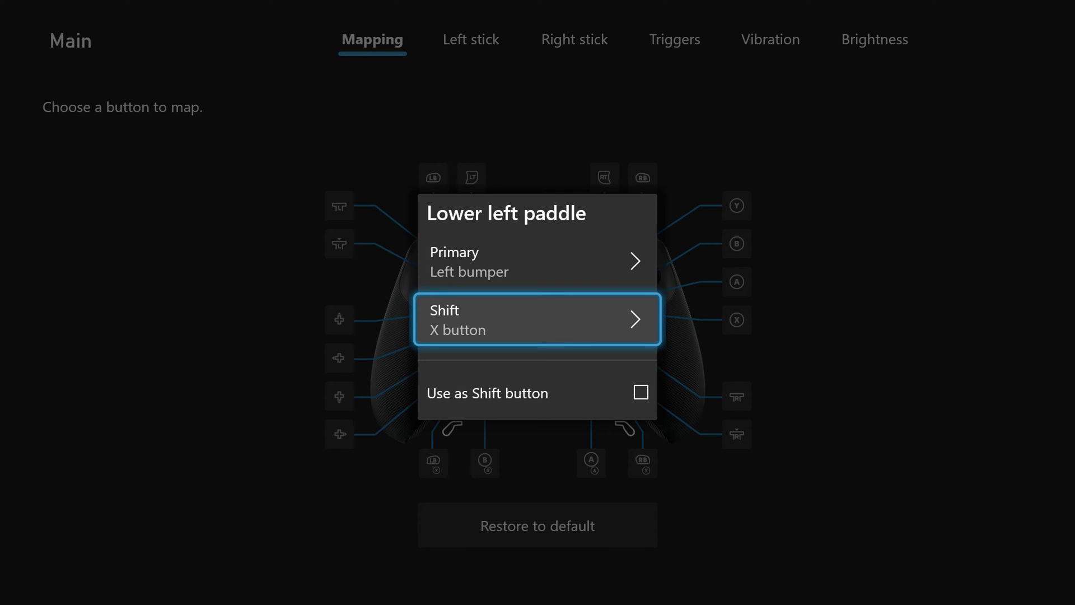
click(538, 262)
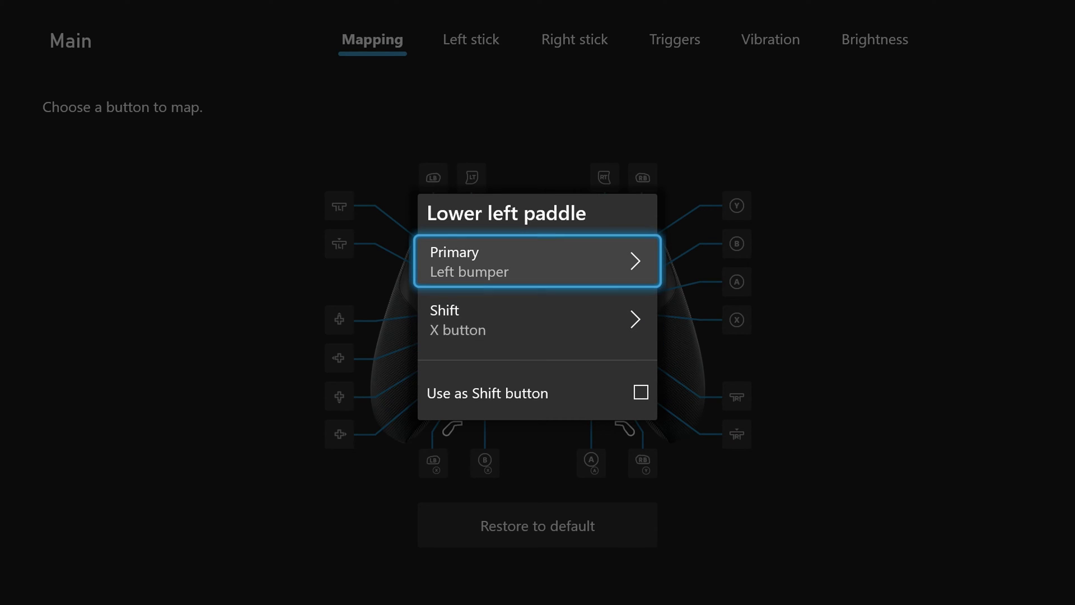
click(538, 320)
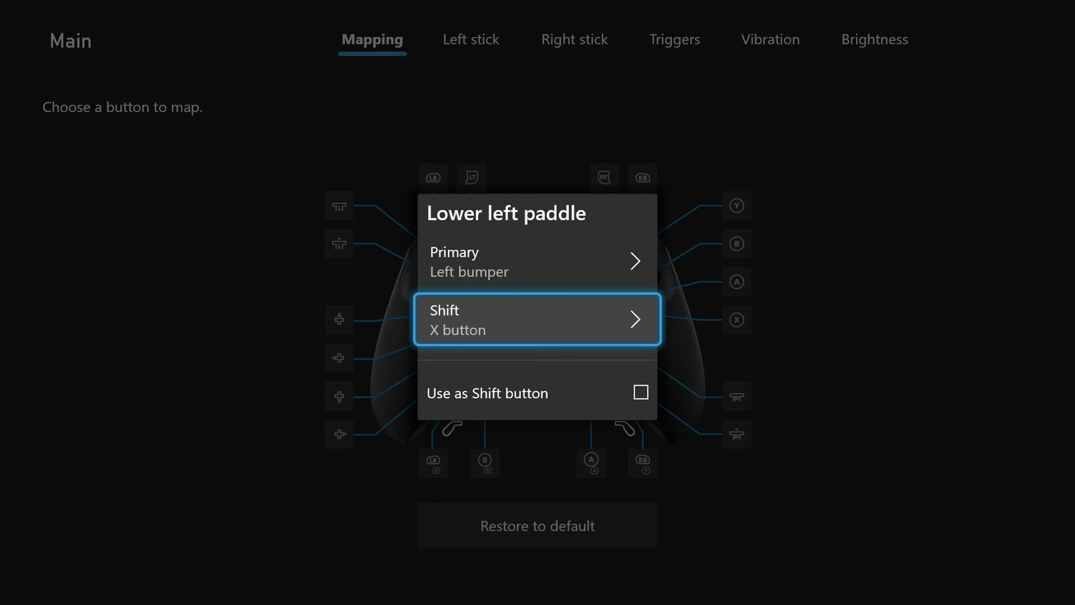
key(Down)
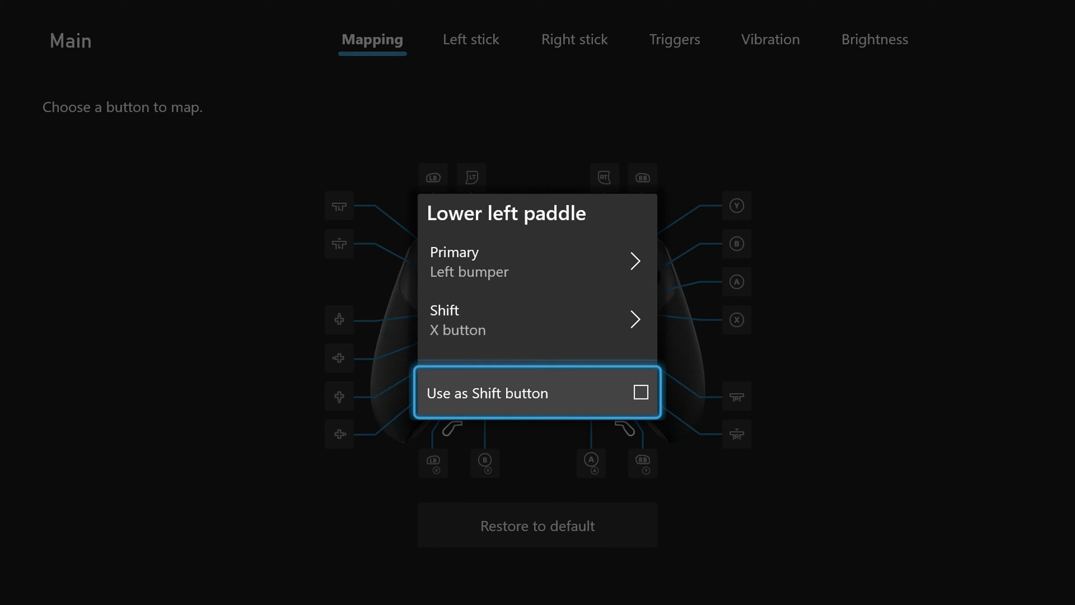
key(Up)
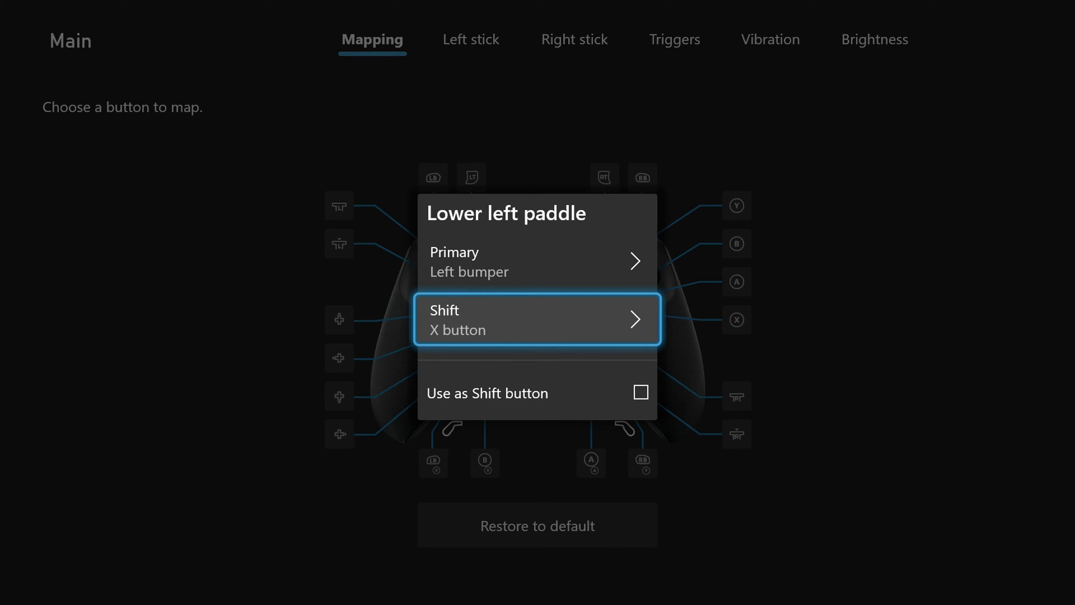
key(Escape)
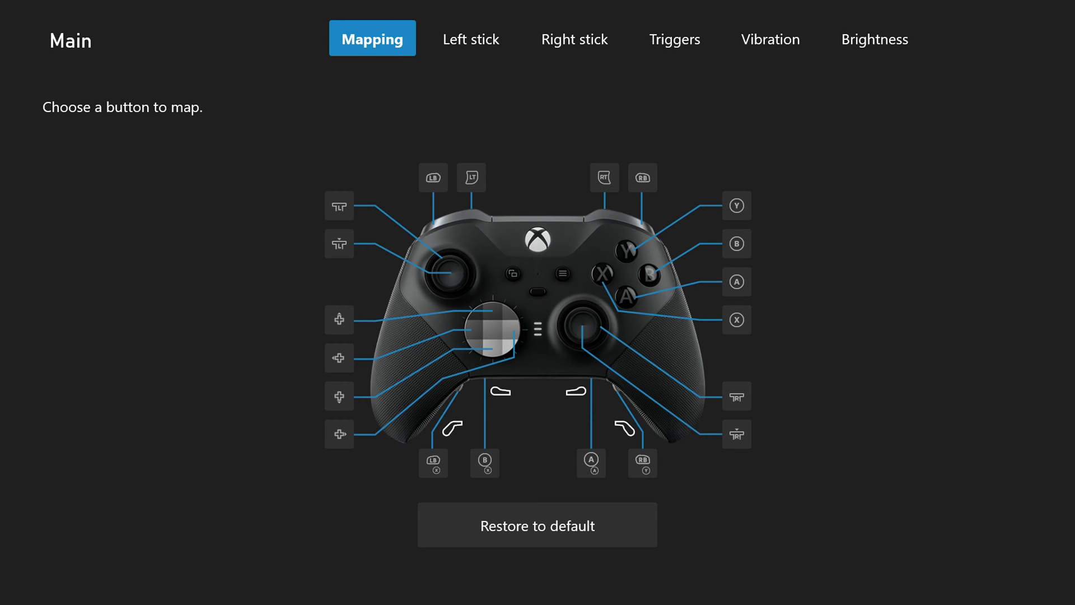
key(Down)
key(Down)
key(Down)
key(Down)
key(Down)
key(Down)
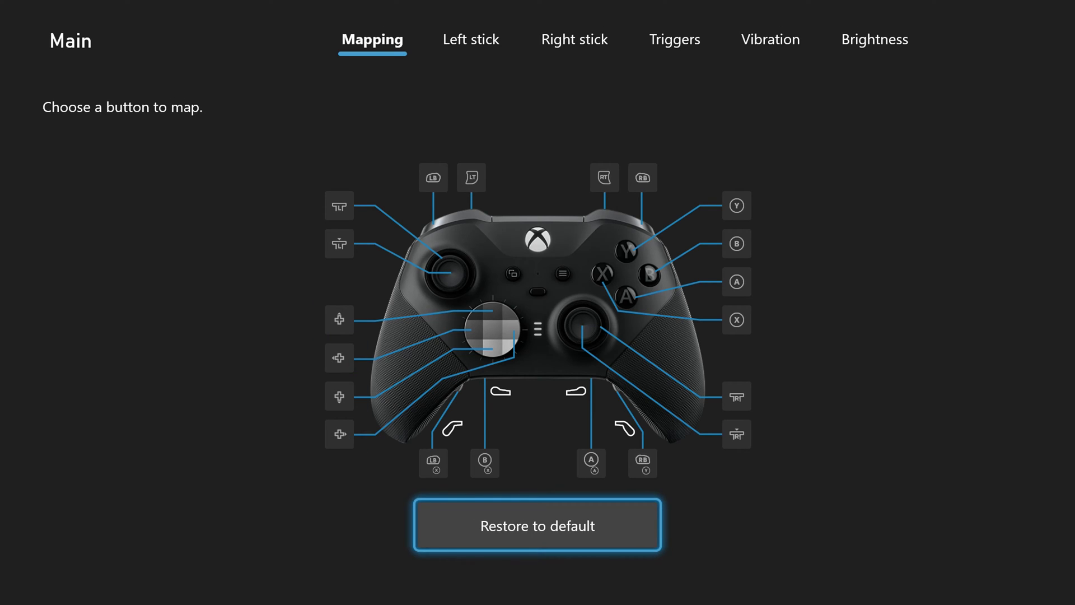
key(Up)
key(Up)
key(Up)
key(Up)
key(Up)
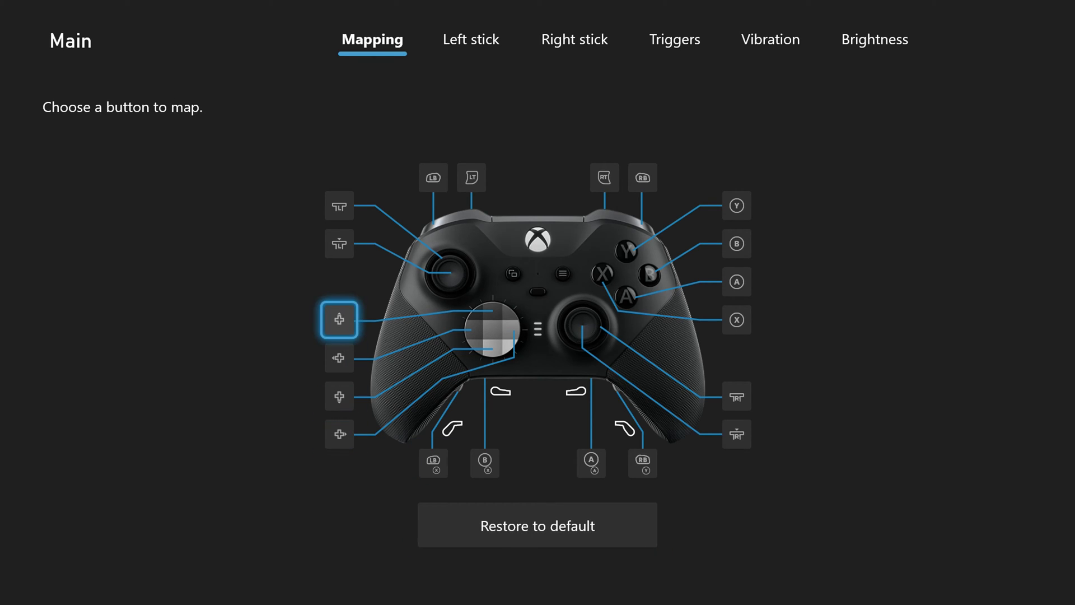
key(Up)
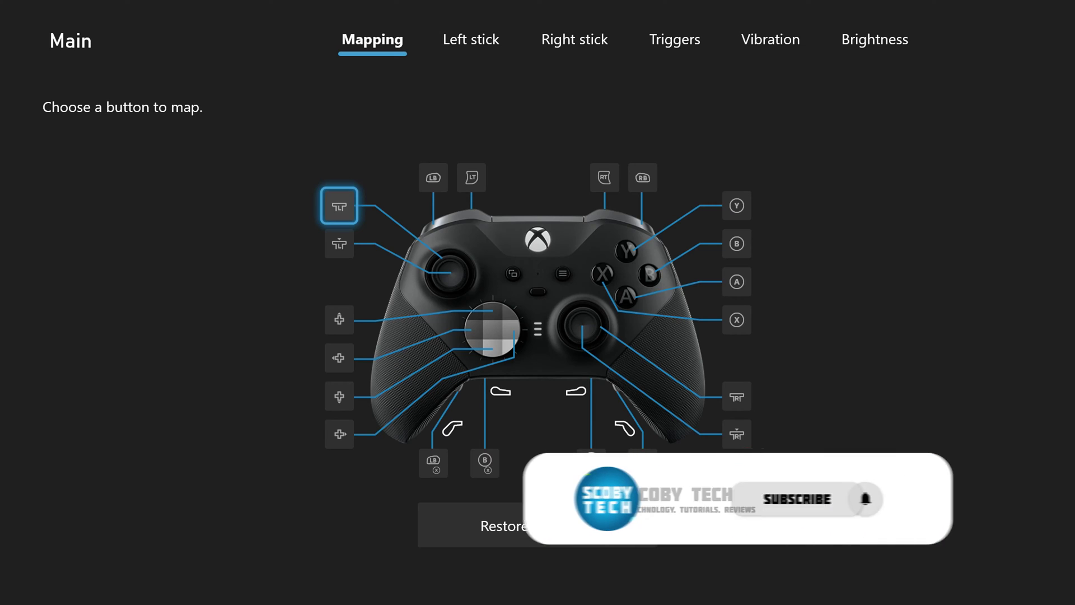
key(Up)
key(Up)
On the Left stick settings, keep the assignment set to Primary
key(Right)
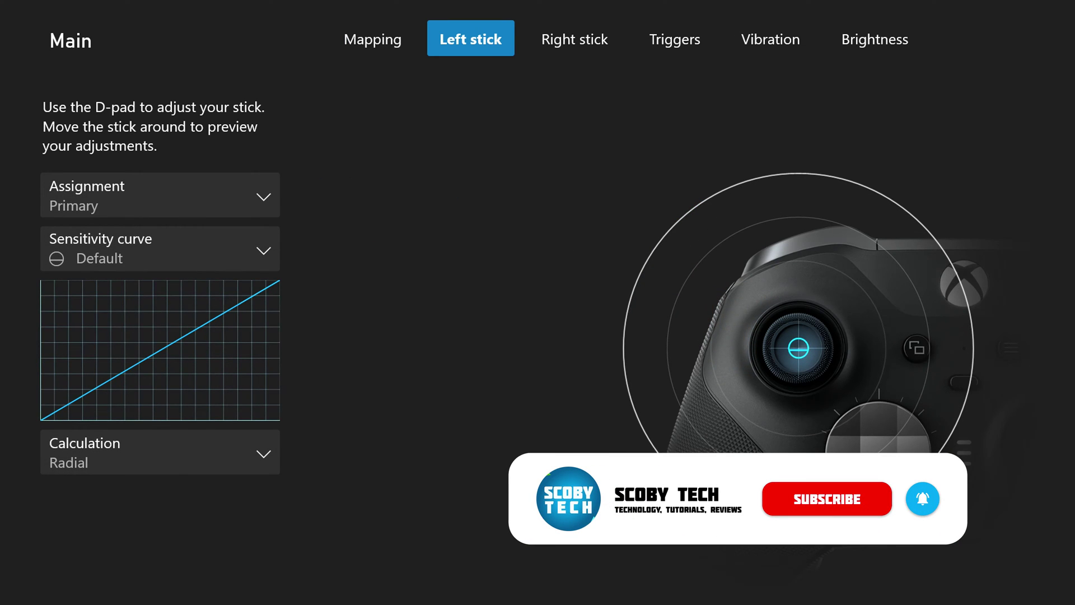
key(Down)
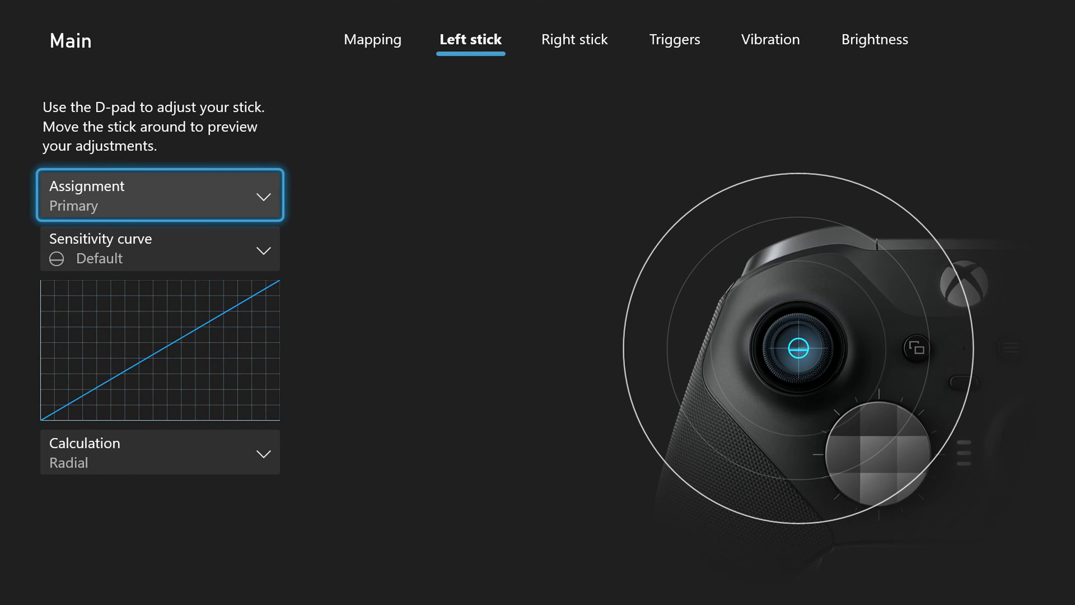
key(Return)
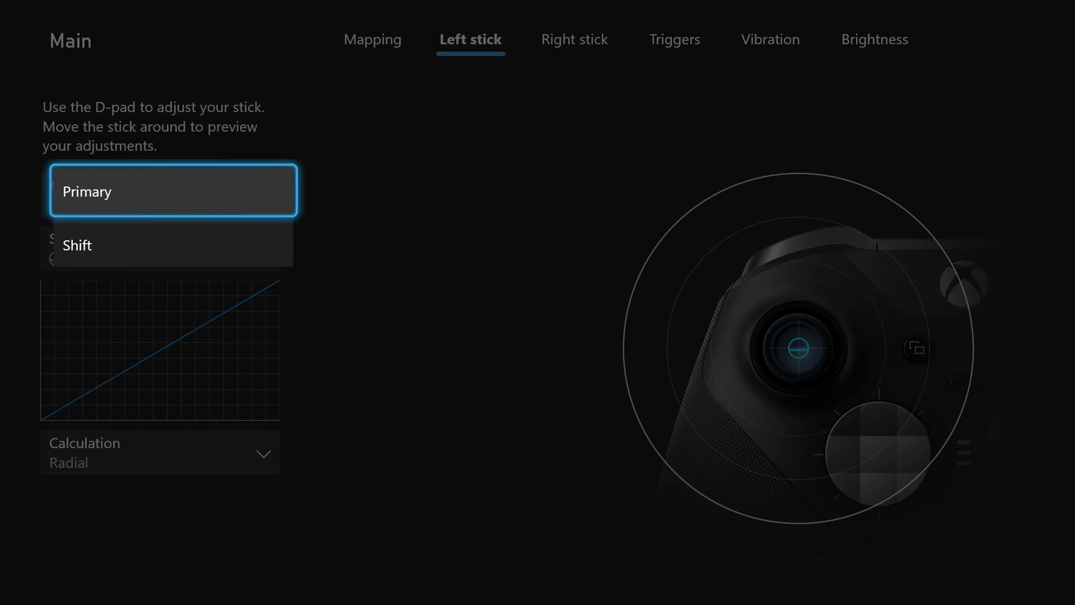
key(Down)
key(Up)
key(Return)
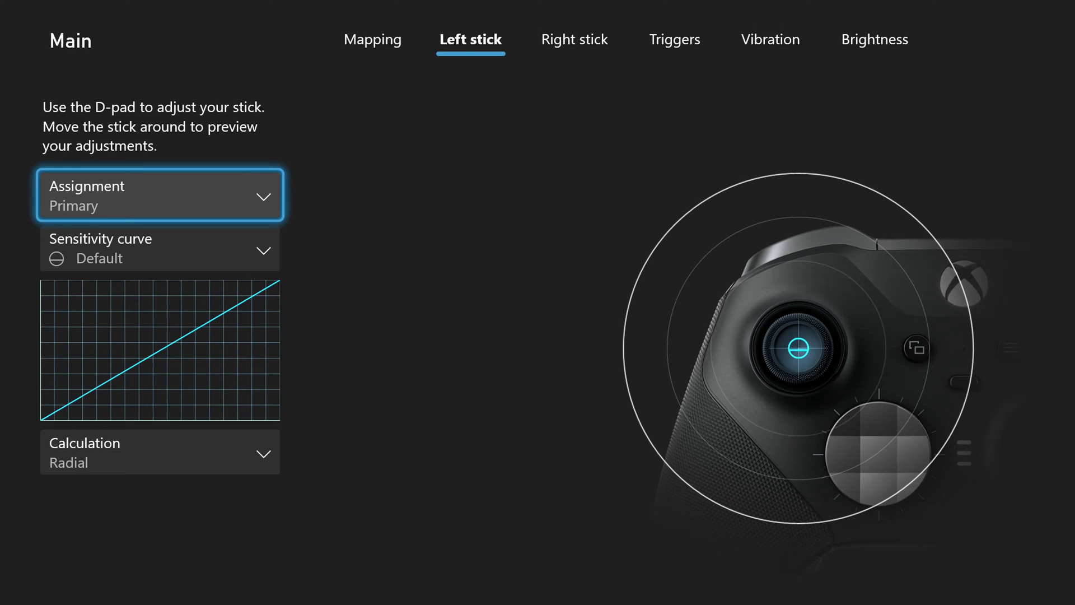
Try the Delayed sensitivity curve and its slider, then restore the Default curve
key(Down)
key(Return)
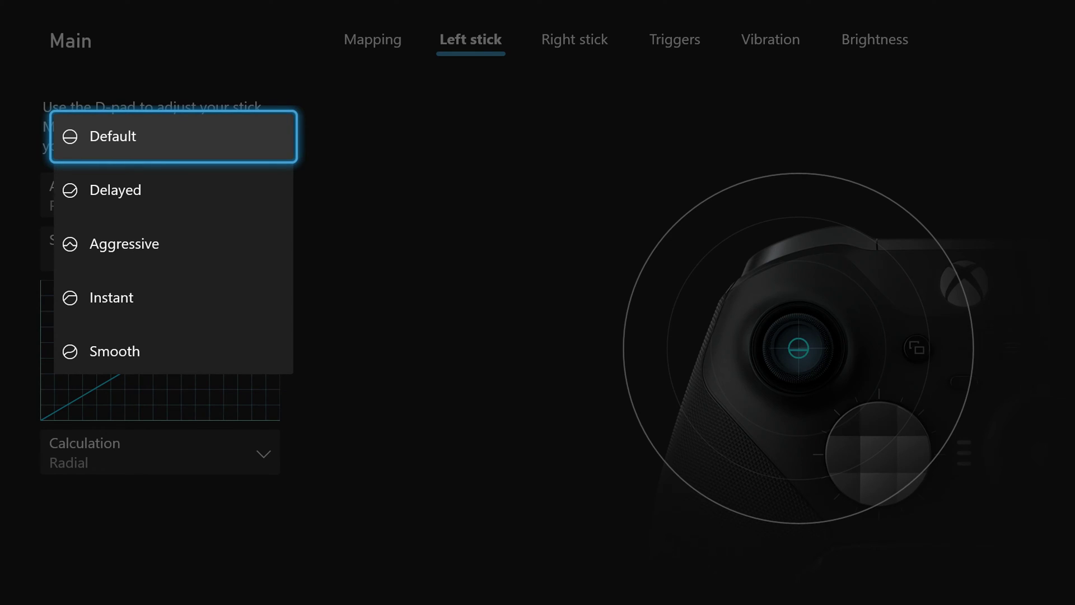
key(Down)
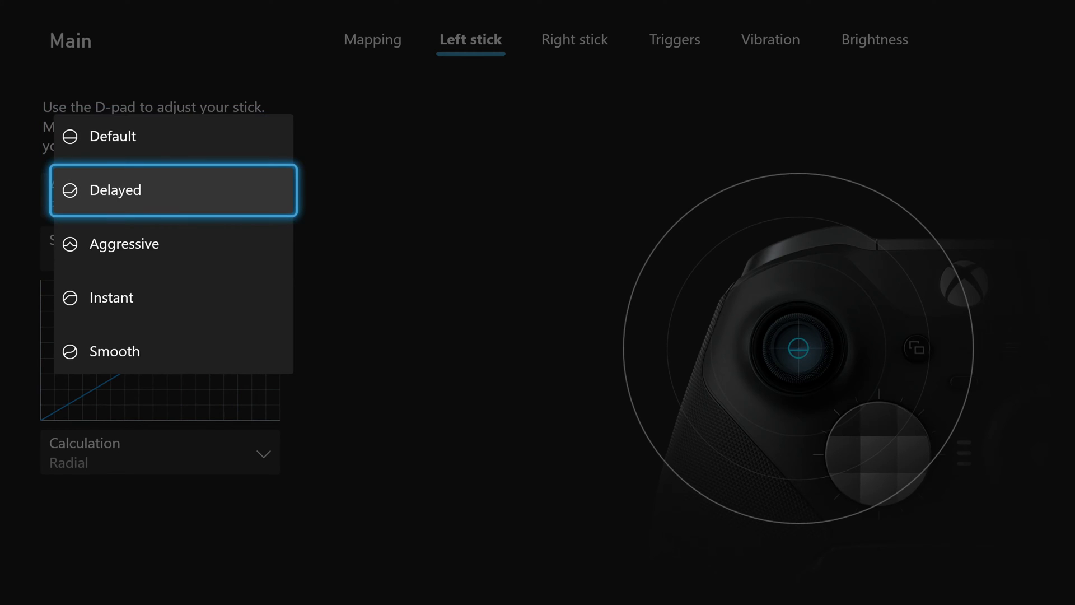
key(Down)
key(Down)
key(Down)
key(Up)
key(Up)
key(Up)
key(Return)
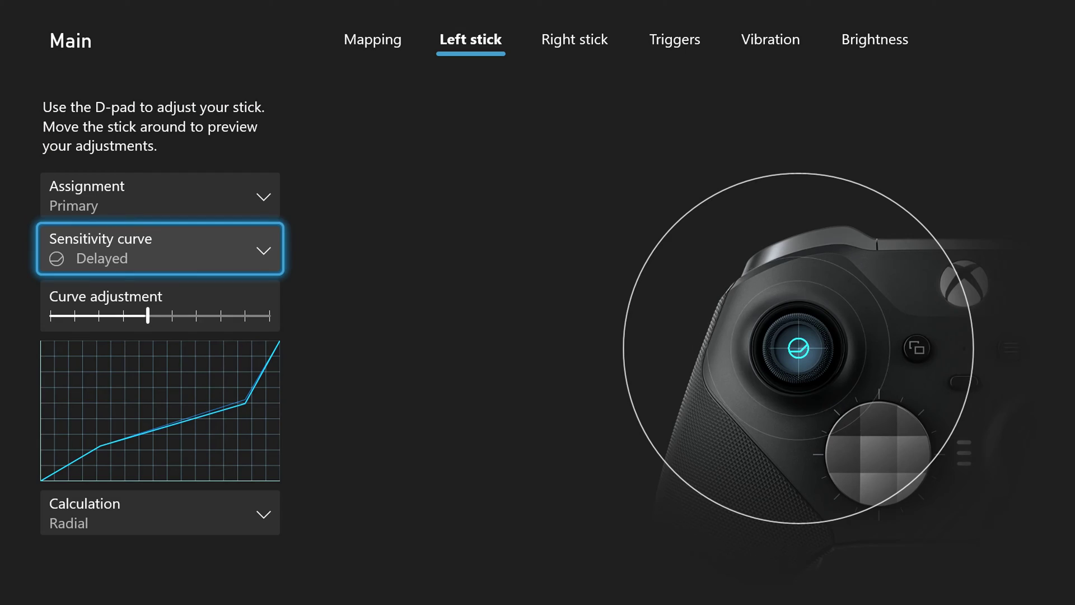
key(Down)
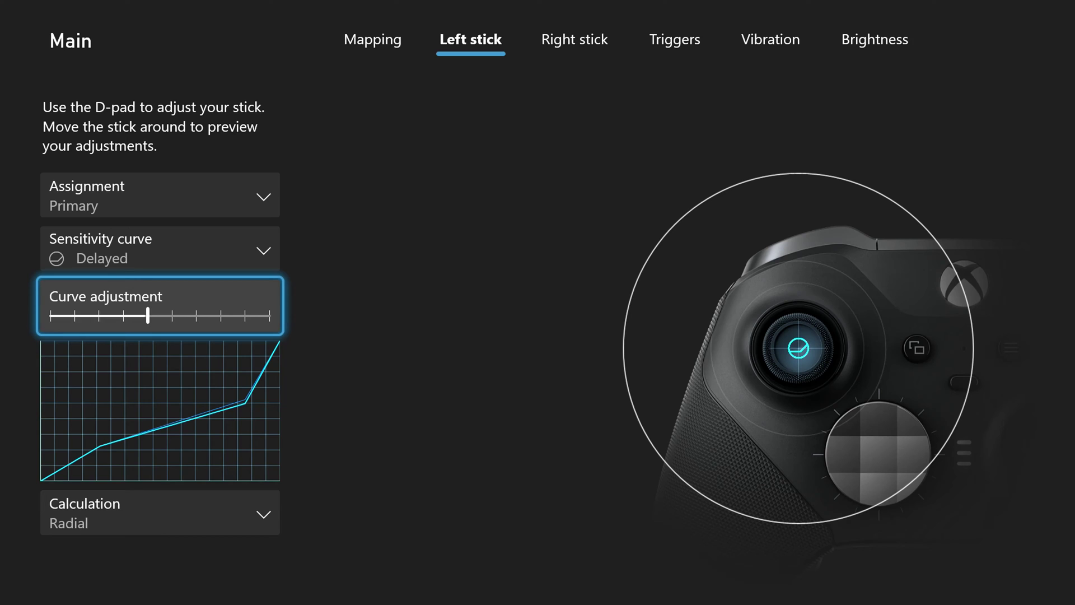
key(Left)
key(Left)
key(Left)
key(Left)
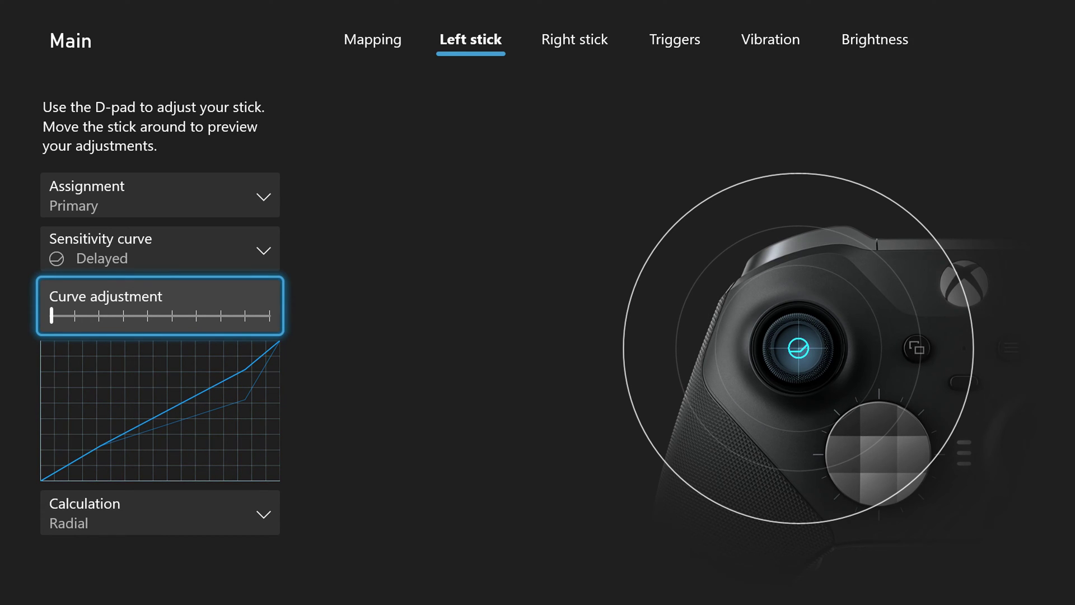
key(Right)
key(Right)
key(Right)
key(Right)
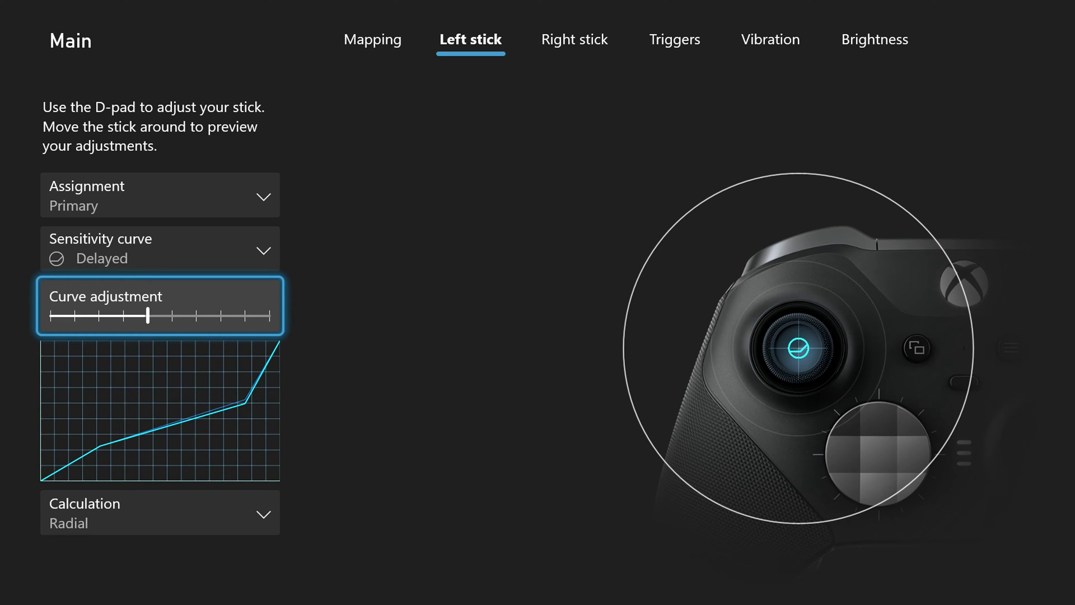
key(Up)
key(Return)
key(Up)
key(Return)
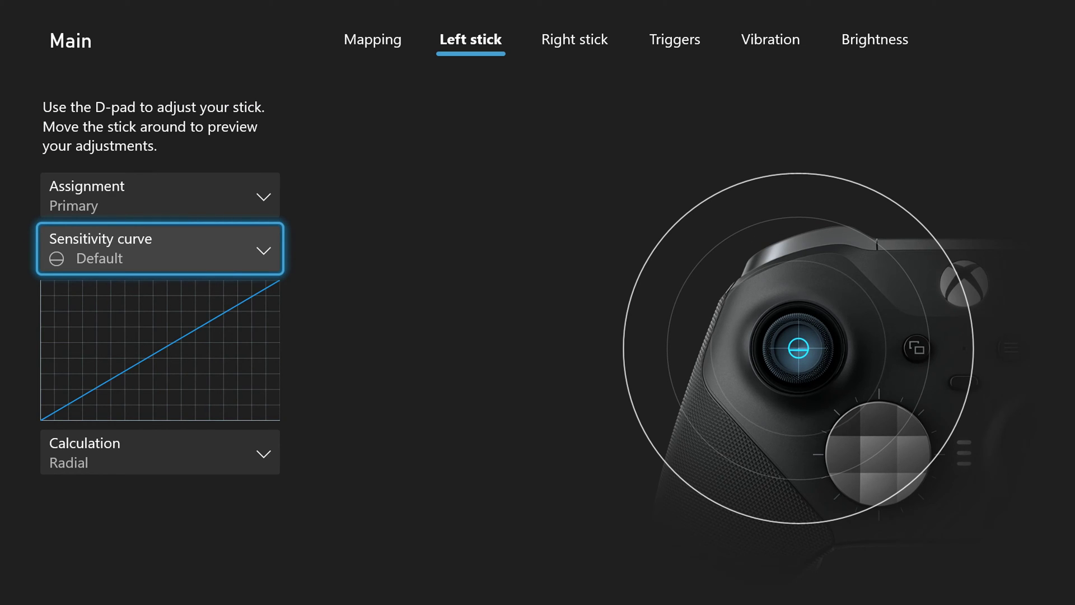
Browse the stick calculation modes and keep Radial calculation
key(Down)
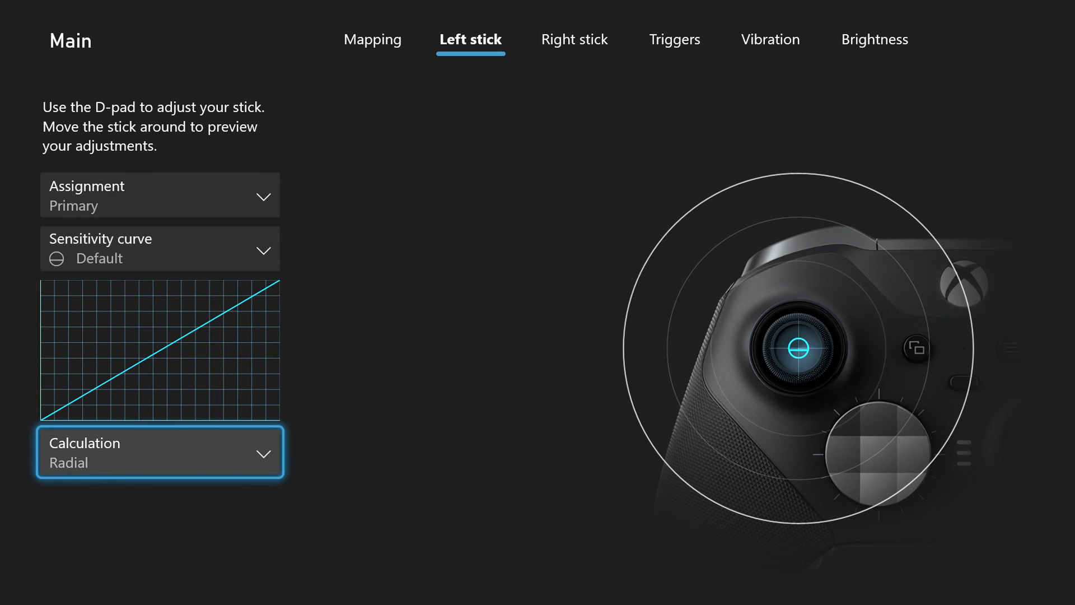
key(Return)
key(Down)
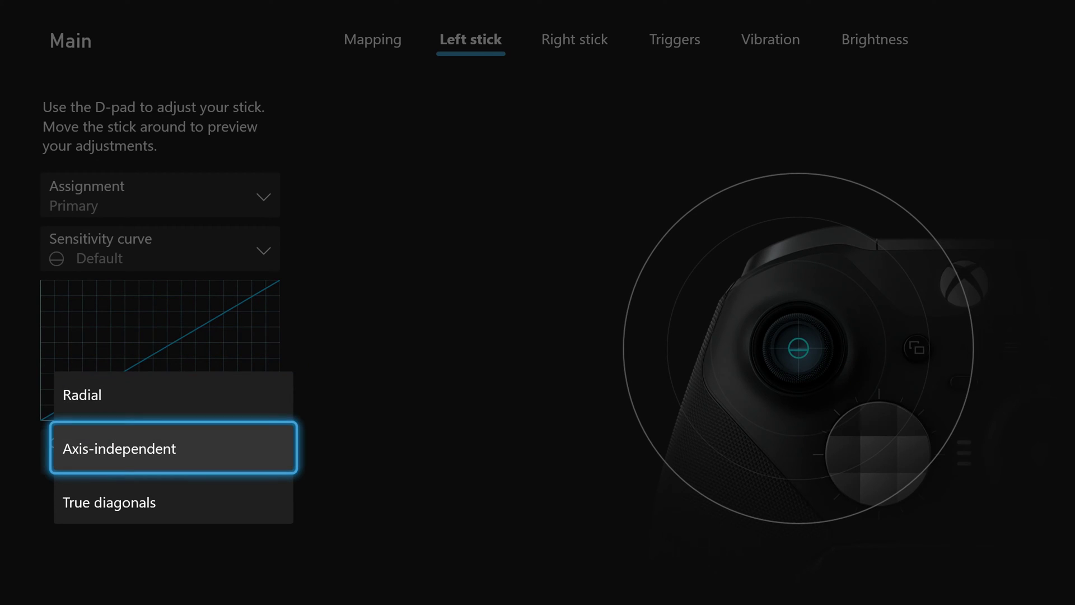
key(Down)
key(Up)
key(Escape)
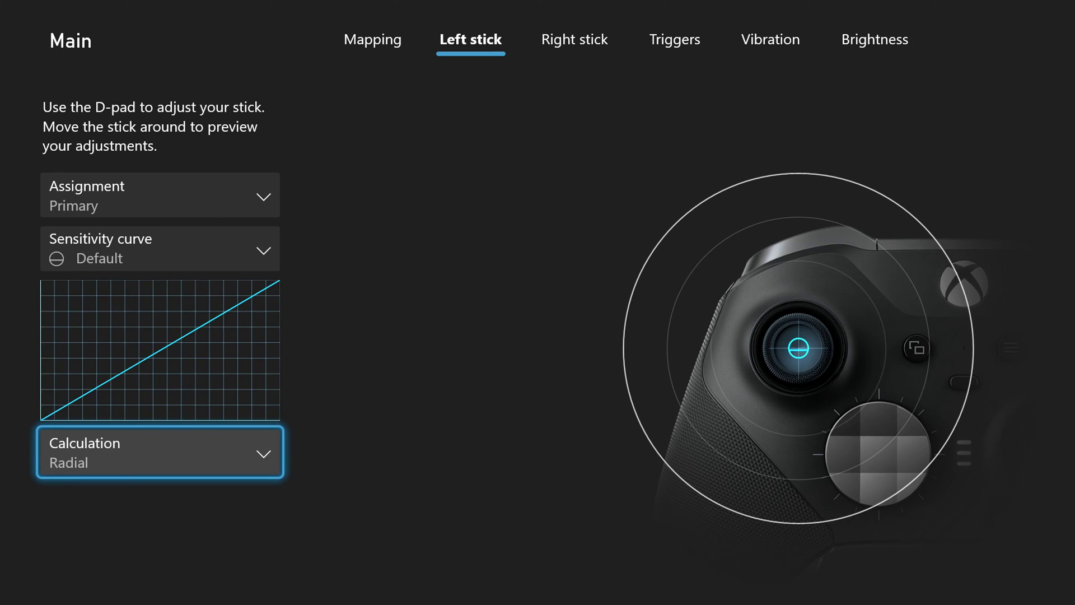
key(Up)
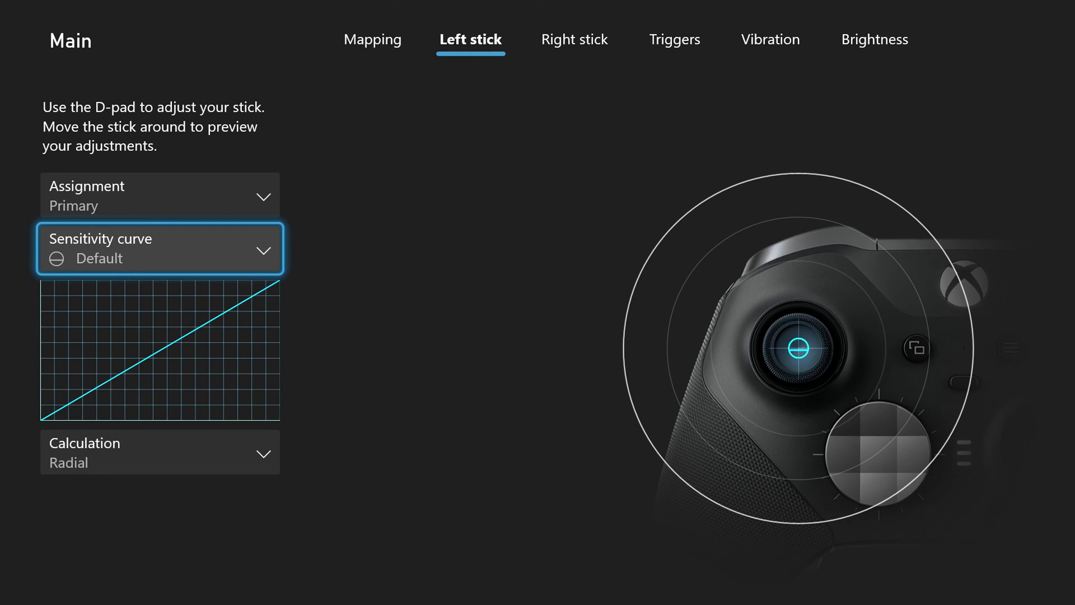
key(Up)
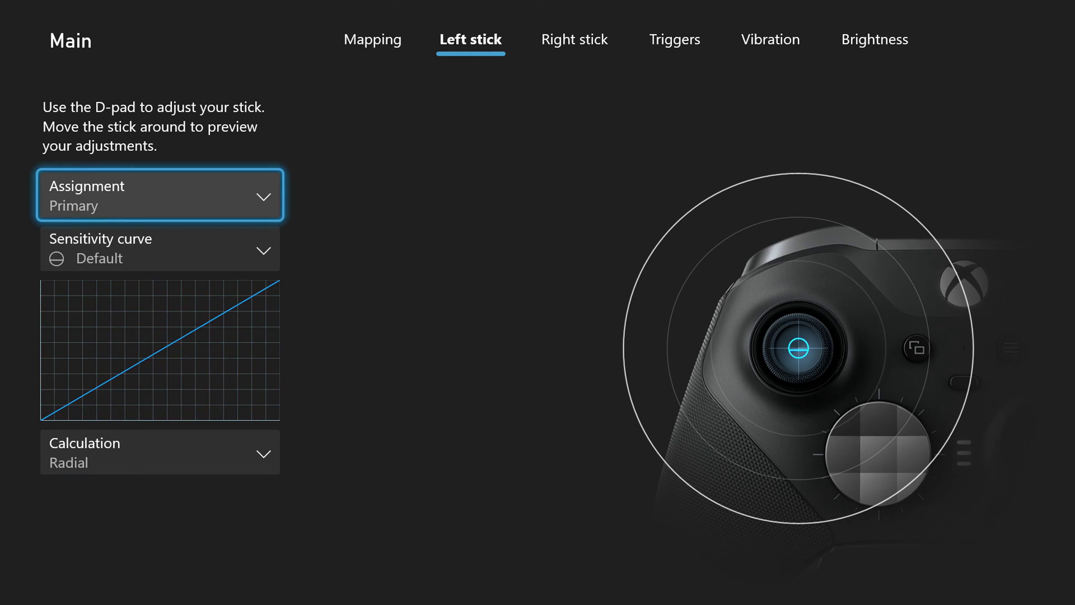
Look over the right stick settings, then continue to the Triggers dead-zone page
key(Up)
key(Right)
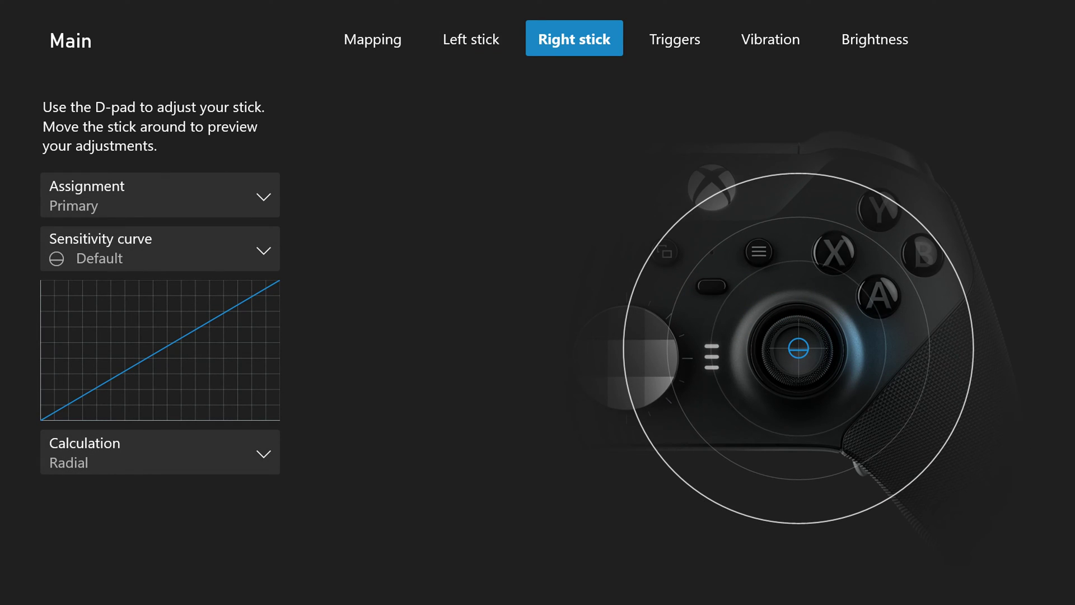
key(Down)
key(Down)
key(Down)
key(Up)
key(Up)
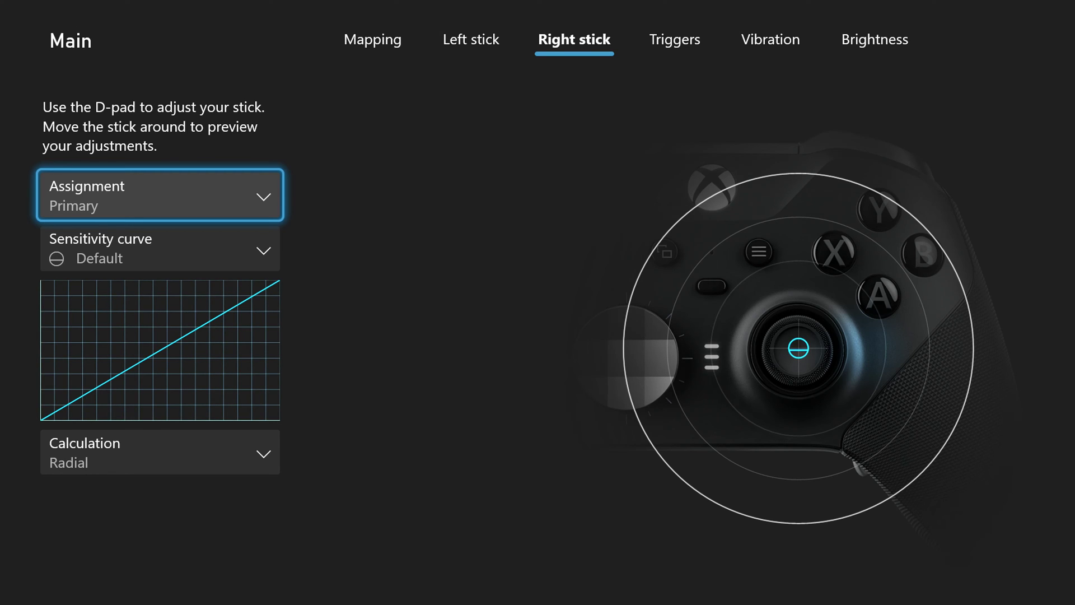
key(Up)
key(Right)
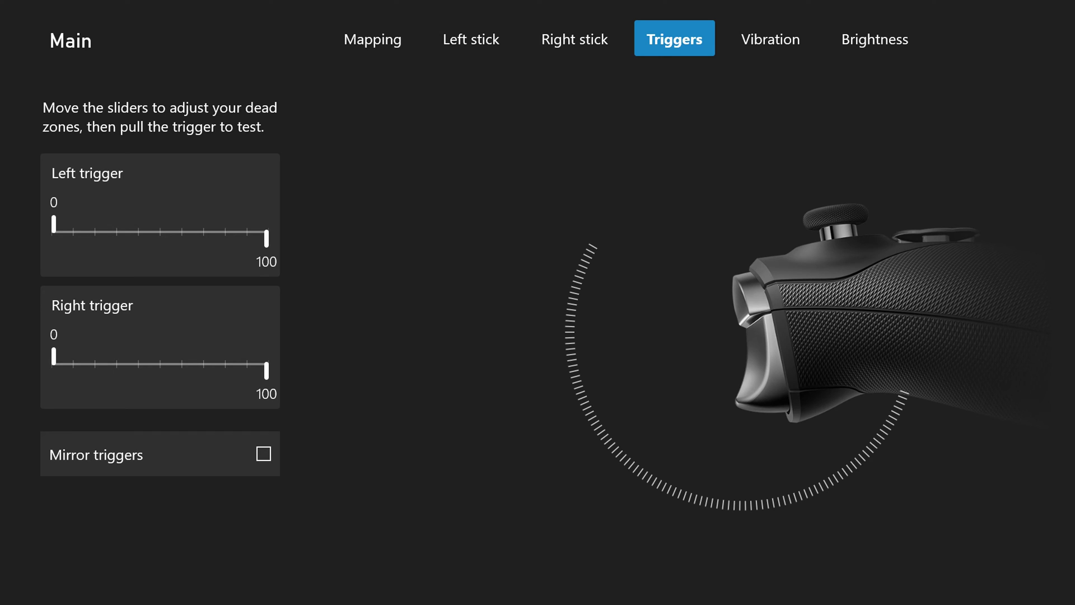
Raise the left trigger's lower dead zone to 14, then reset it to 0
key(Down)
key(Right)
key(Right)
key(Right)
key(Right)
key(Right)
key(Right)
key(Right)
key(Right)
key(Right)
key(Right)
key(Right)
key(Right)
key(Right)
key(Right)
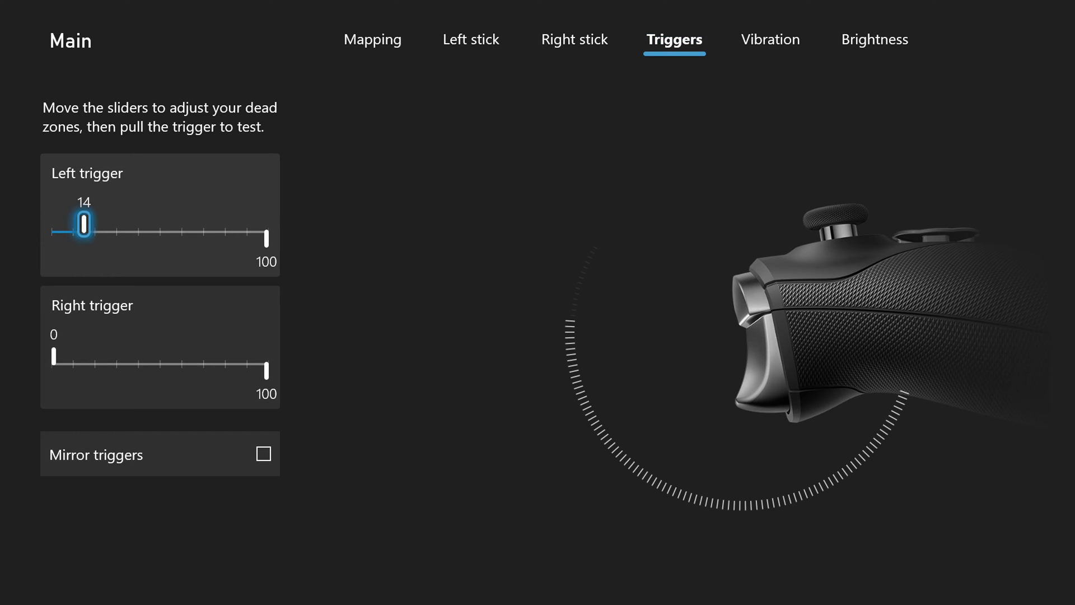
key(Home)
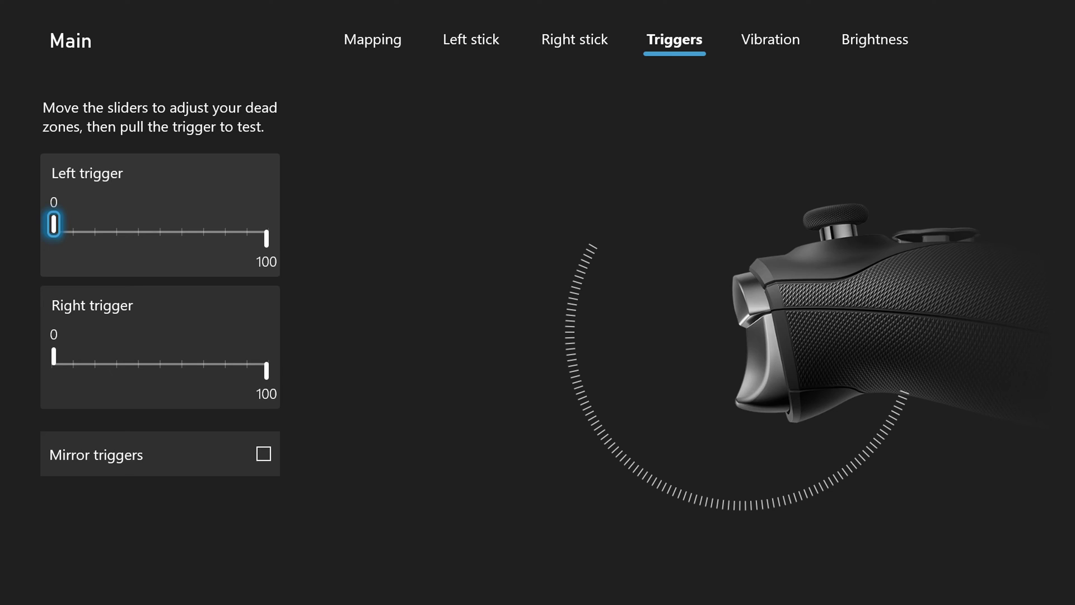
key(Tab)
key(Tab)
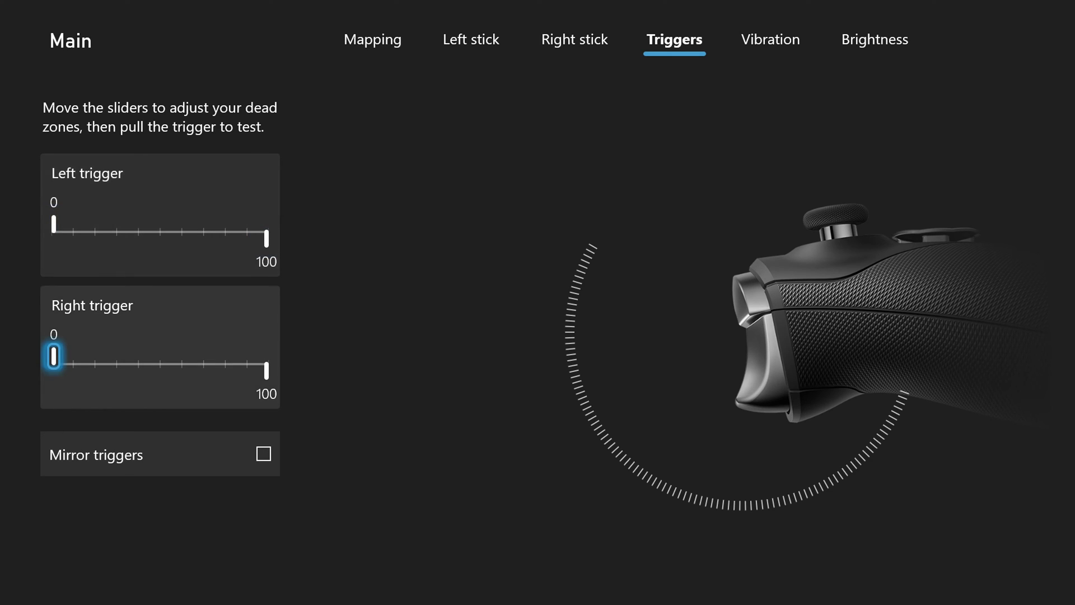
key(Tab)
key(Tab)
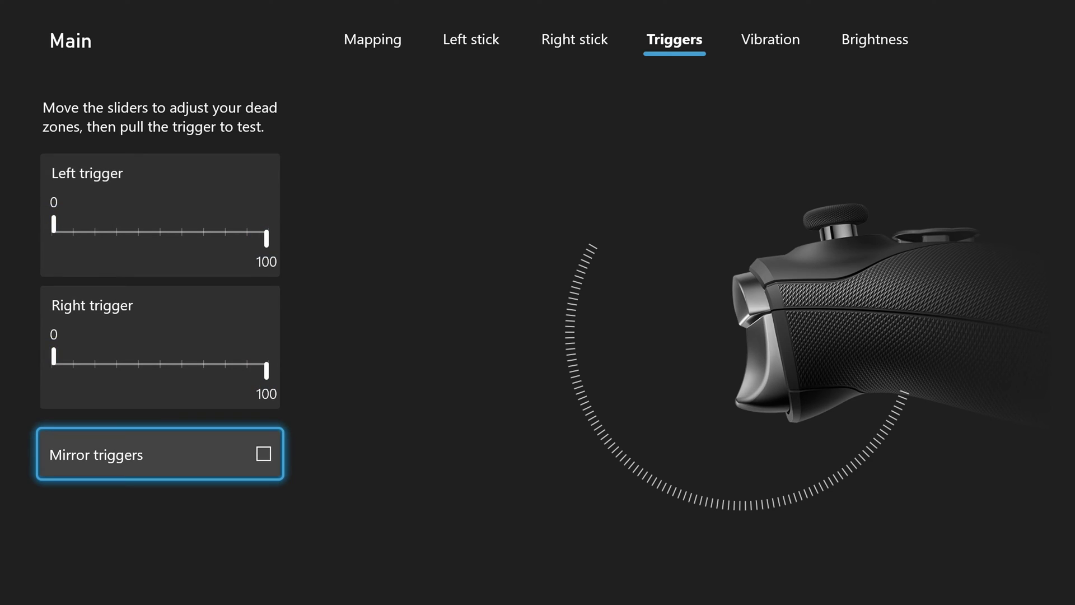
Try mirrored trigger dead zones up to 15, then reset both to 0 with mirroring off
key(space)
key(shift+Tab)
key(shift+Tab)
key(Right)
key(Right)
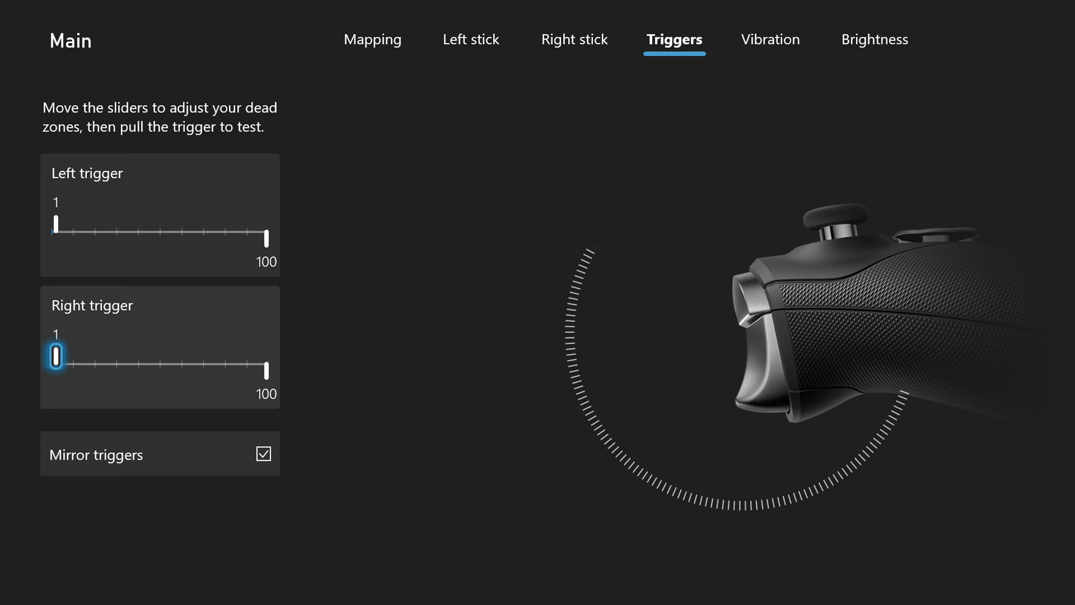
key(Right)
key(Right)
key(Right)
key(Right)
key(Right)
key(Right)
key(Right)
key(Right)
key(Right)
key(Right)
key(Right)
key(Right)
key(Right)
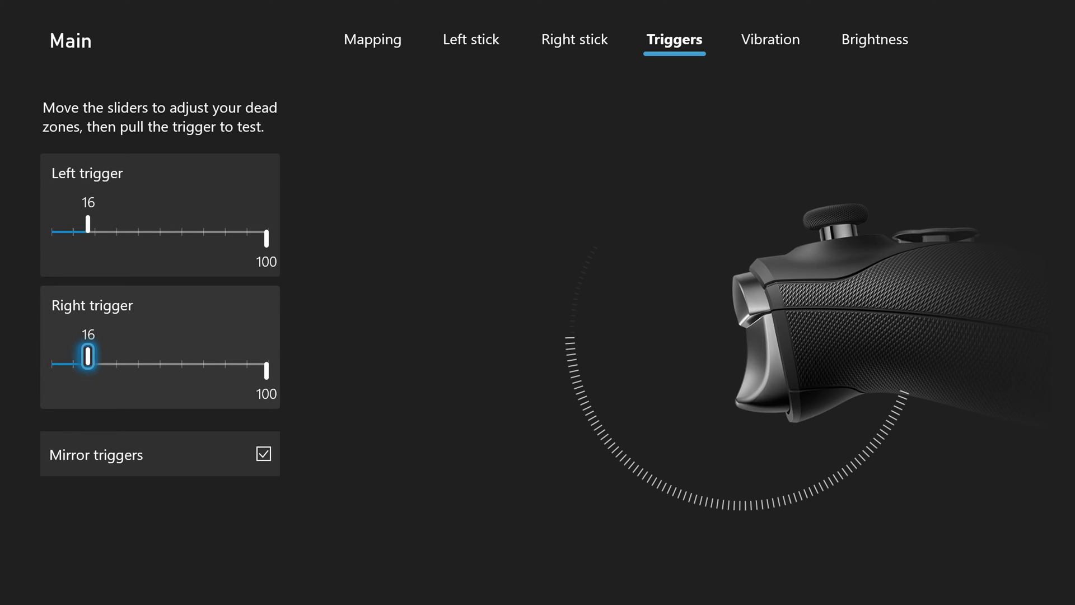
key(Left)
key(Left)
key(Left)
key(Left)
key(Left)
key(Left)
key(Left)
key(Left)
key(Left)
key(Left)
key(Left)
key(Left)
key(Left)
key(Left)
key(Left)
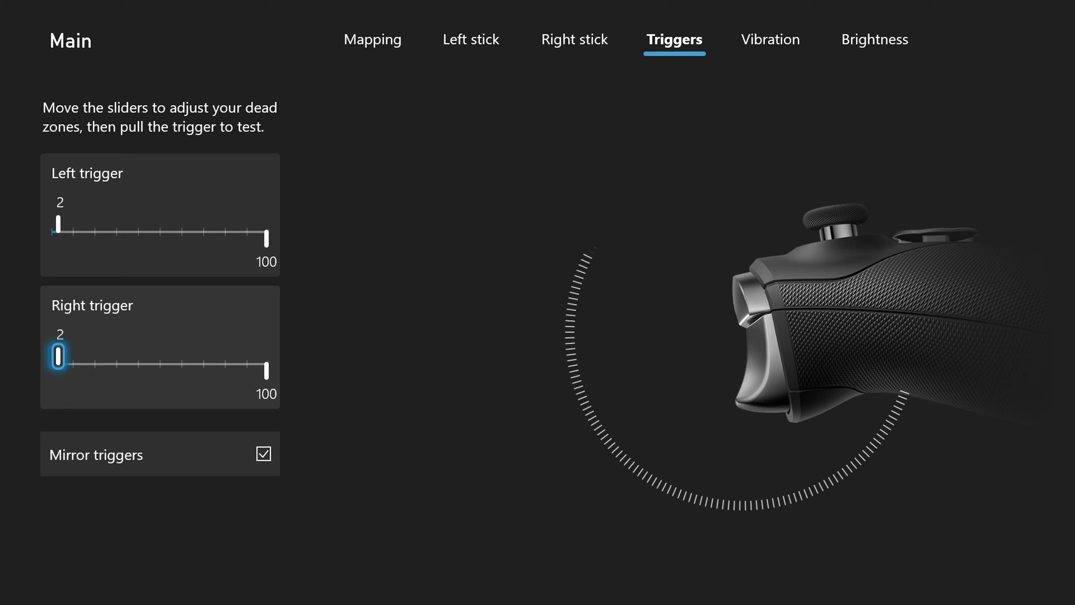
key(Tab)
key(Tab)
key(space)
key(shift+Tab)
key(shift+Tab)
key(shift+Tab)
key(shift+Tab)
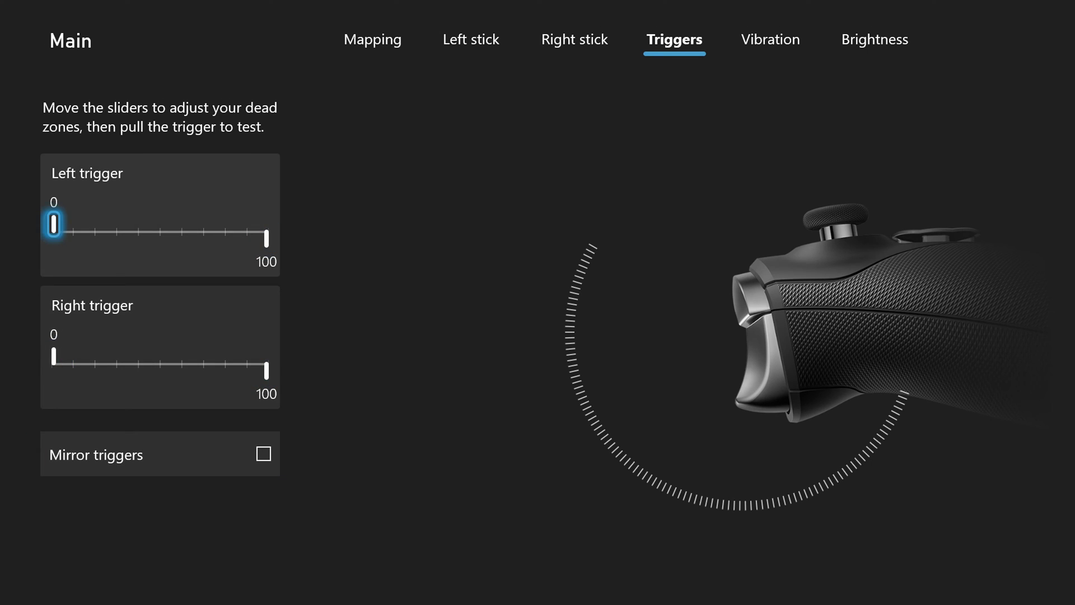
key(shift+Tab)
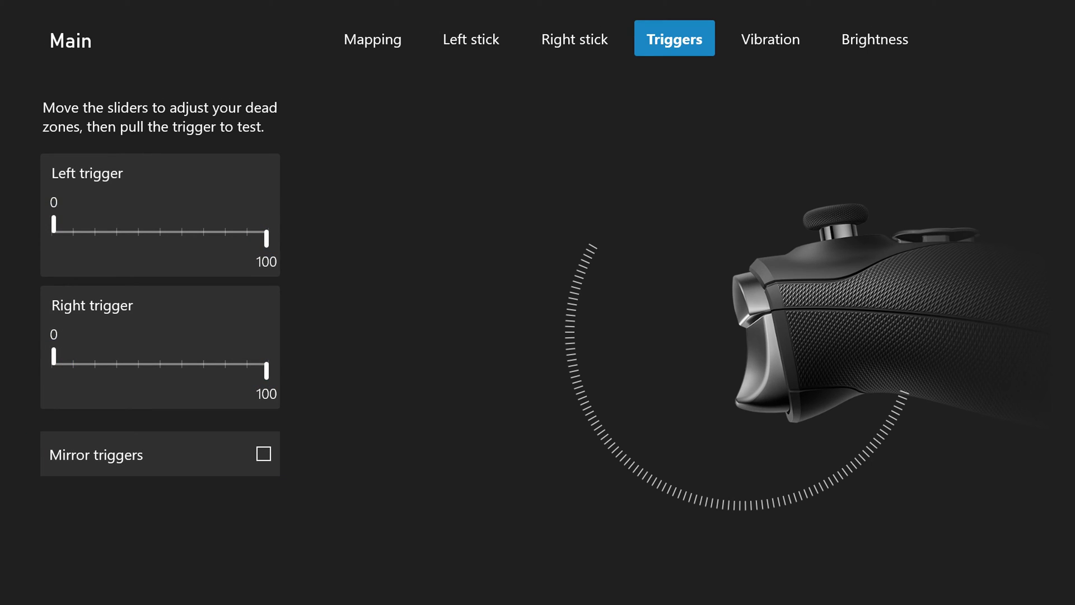
key(Right)
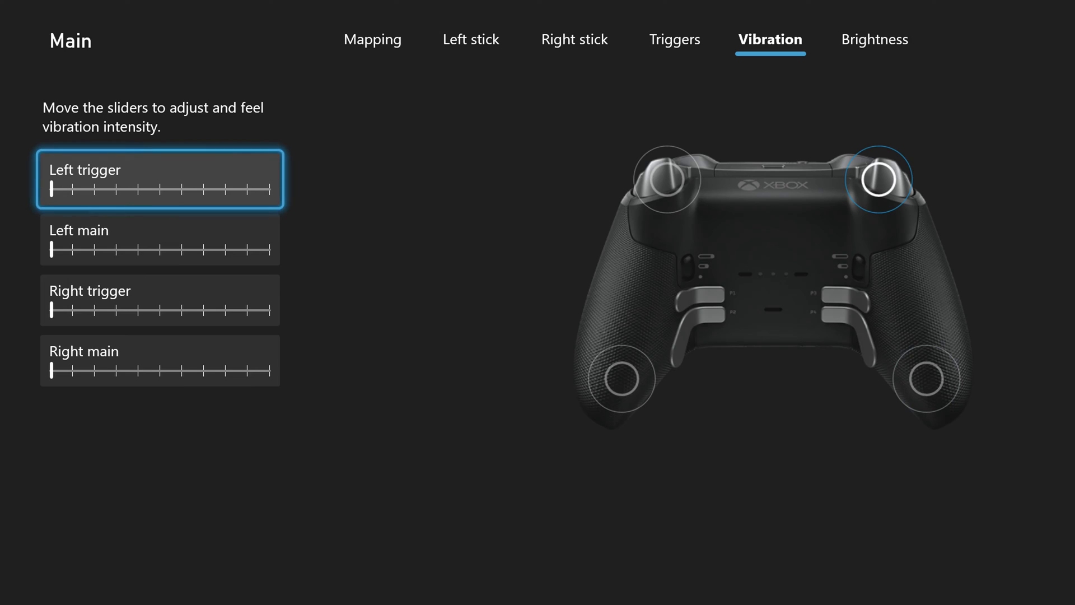
Set the left trigger vibration to about 20% and check each vibration motor's level
key(Down)
key(Down)
key(Down)
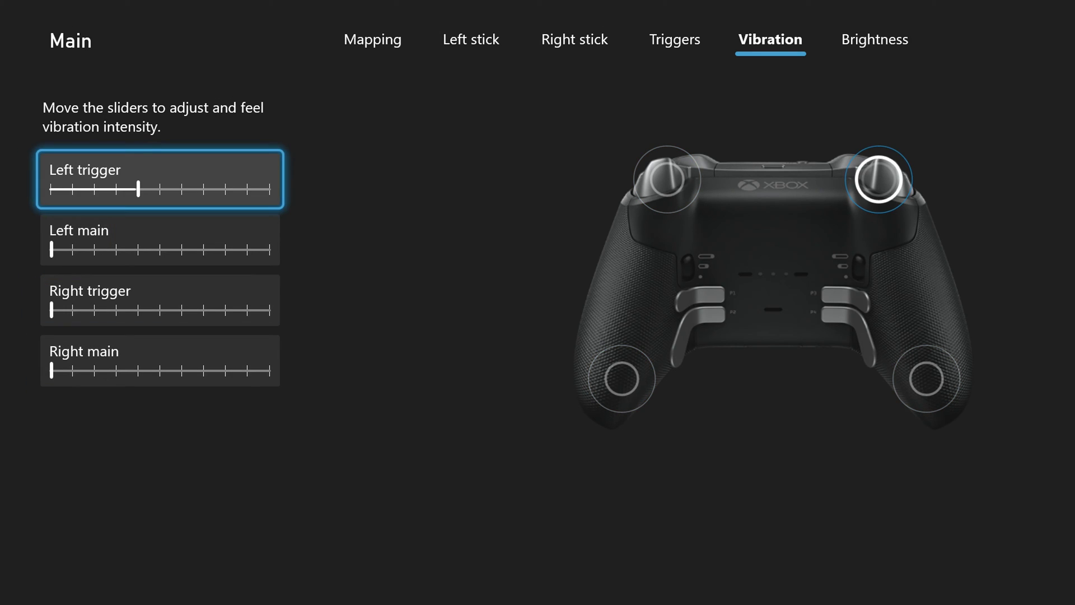
key(Left)
key(Left)
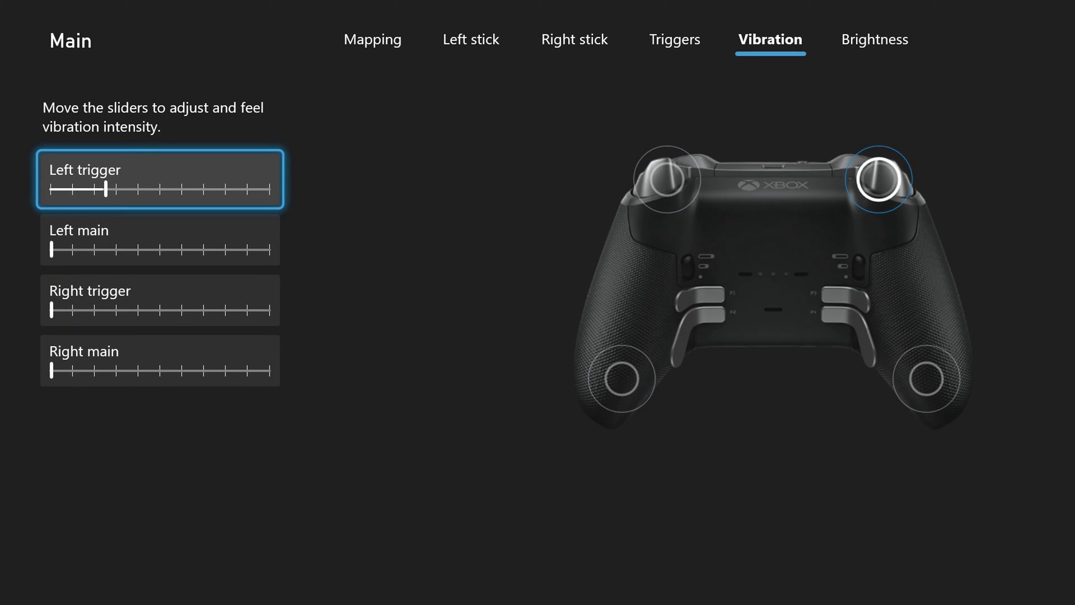
key(Right)
key(Right)
key(Right)
key(Right)
key(Right)
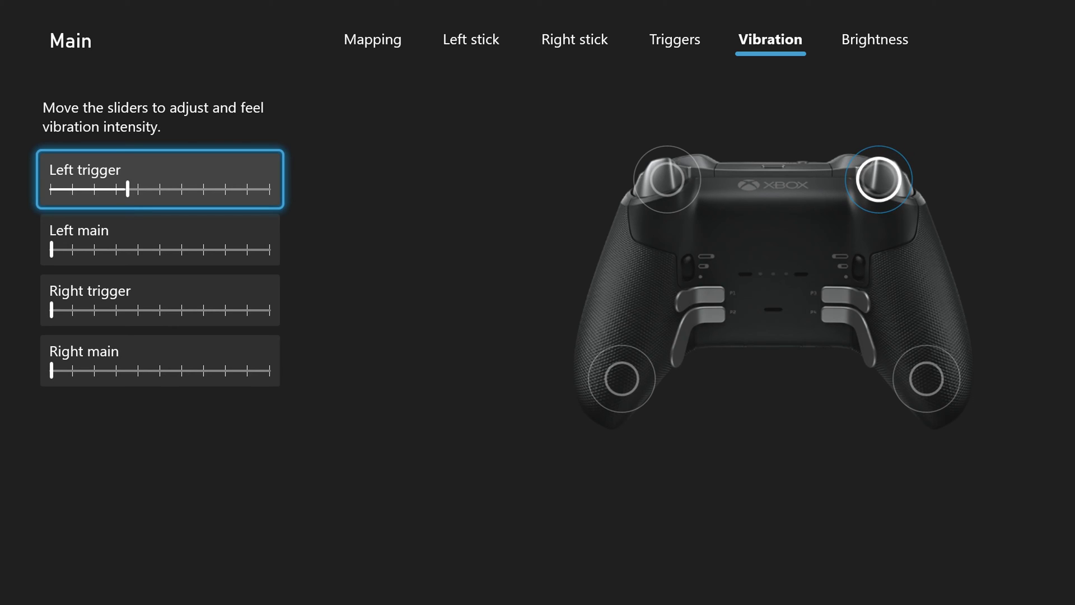
key(Right)
key(Right)
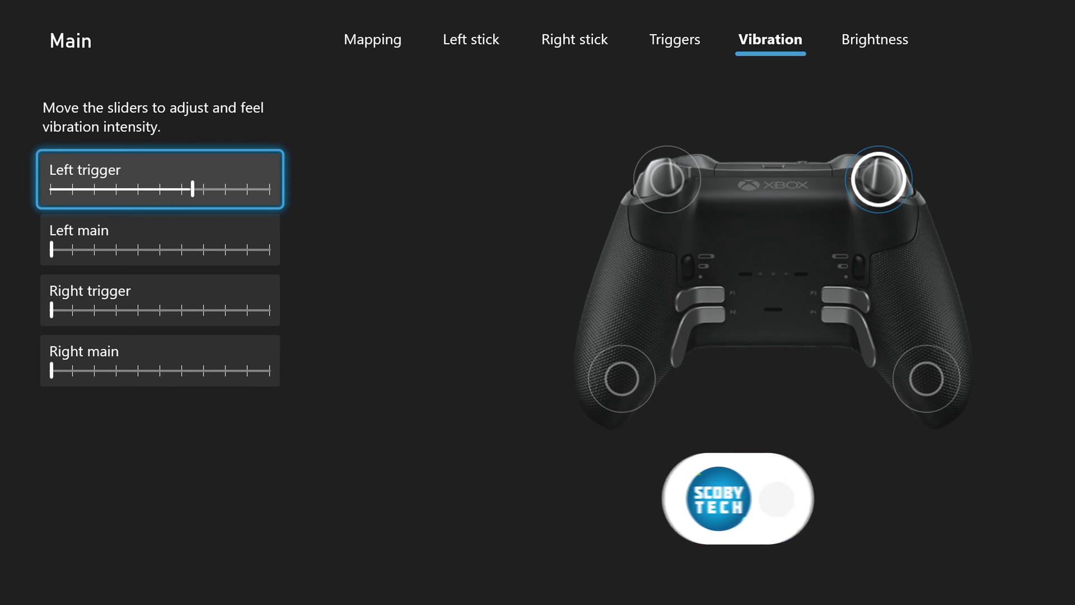
key(Left)
key(Left)
key(Left)
key(Left)
key(Left)
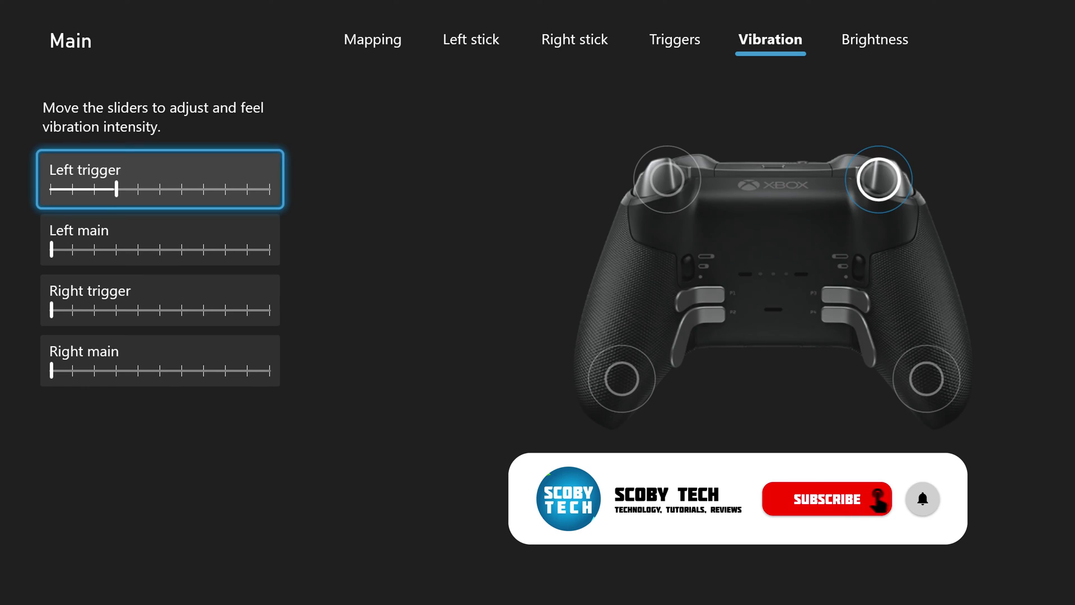
key(Down)
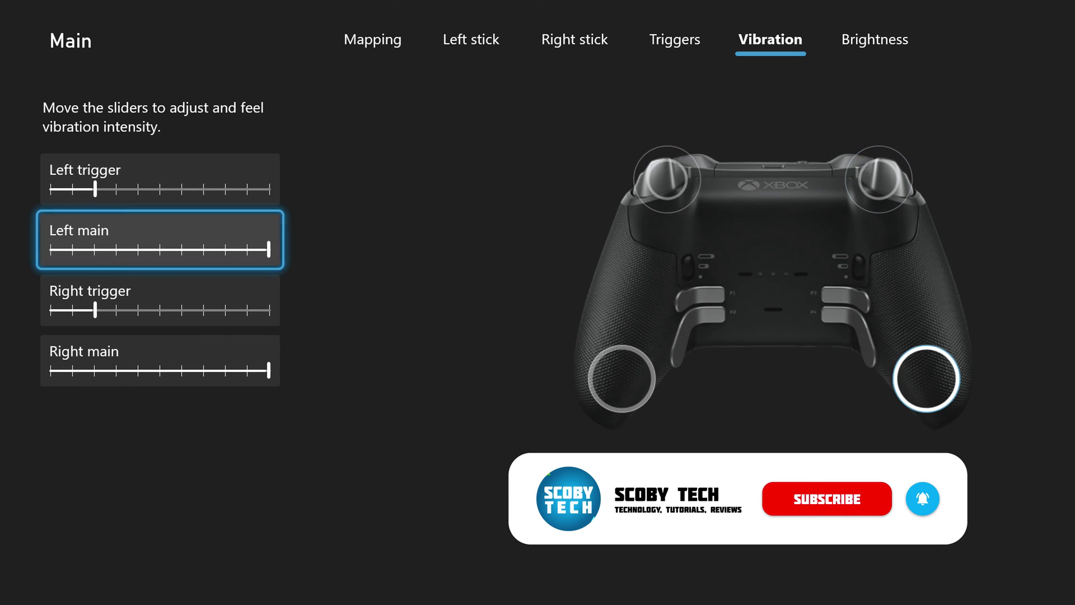
key(Down)
key(Down)
key(Up)
key(Up)
key(Up)
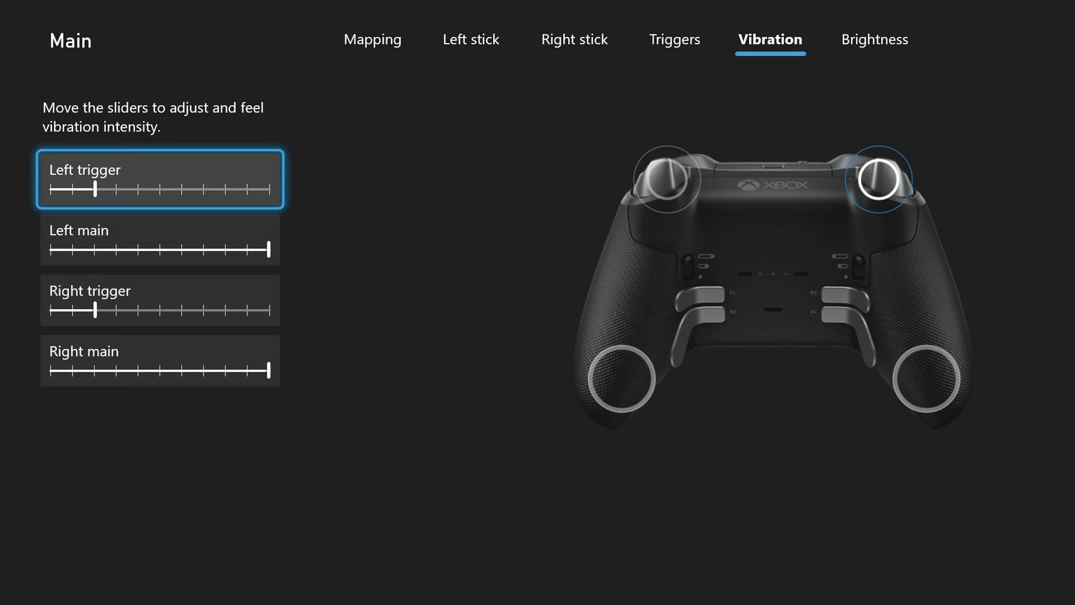
key(Down)
key(Down)
key(Up)
key(Up)
key(Up)
Open the Xbox button Brightness setting and push its slider to maximum
key(Right)
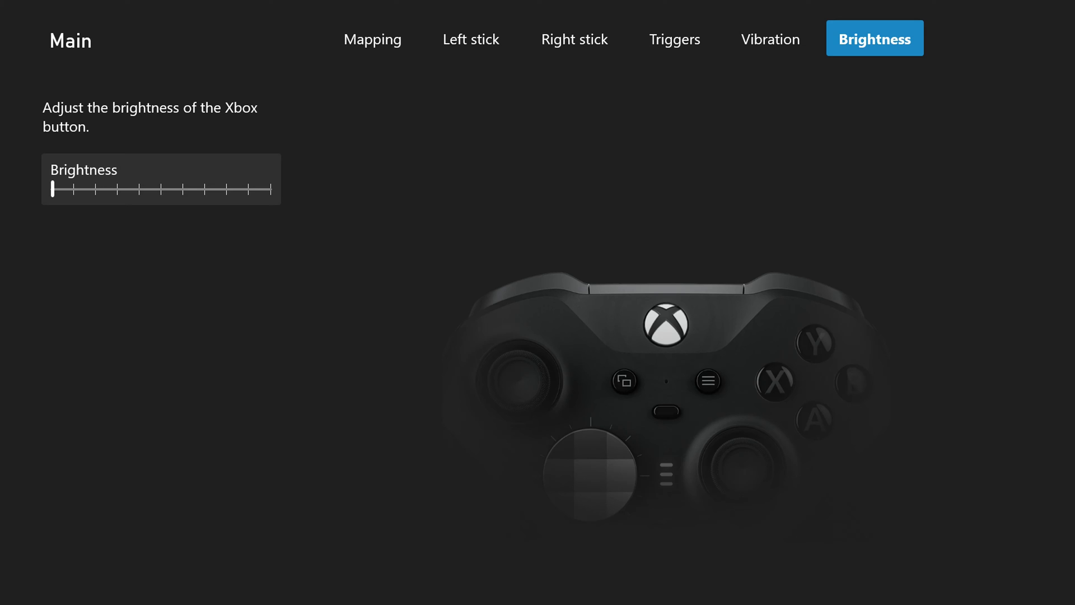
key(Down)
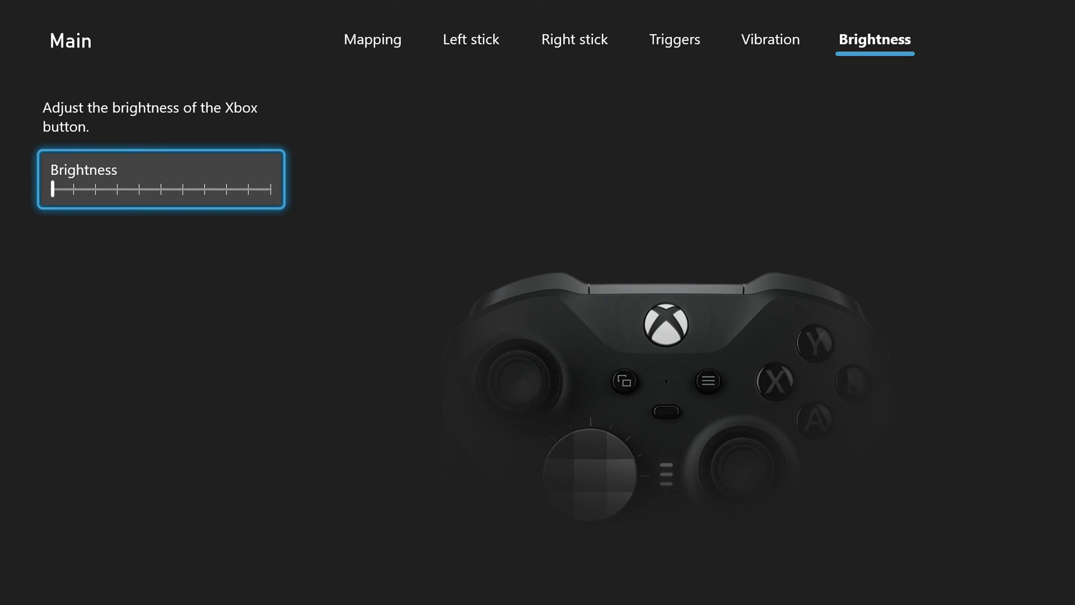
key(Right)
key(Right)
key(Right)
key(Right)
key(Right)
key(Right)
key(Right)
key(Right)
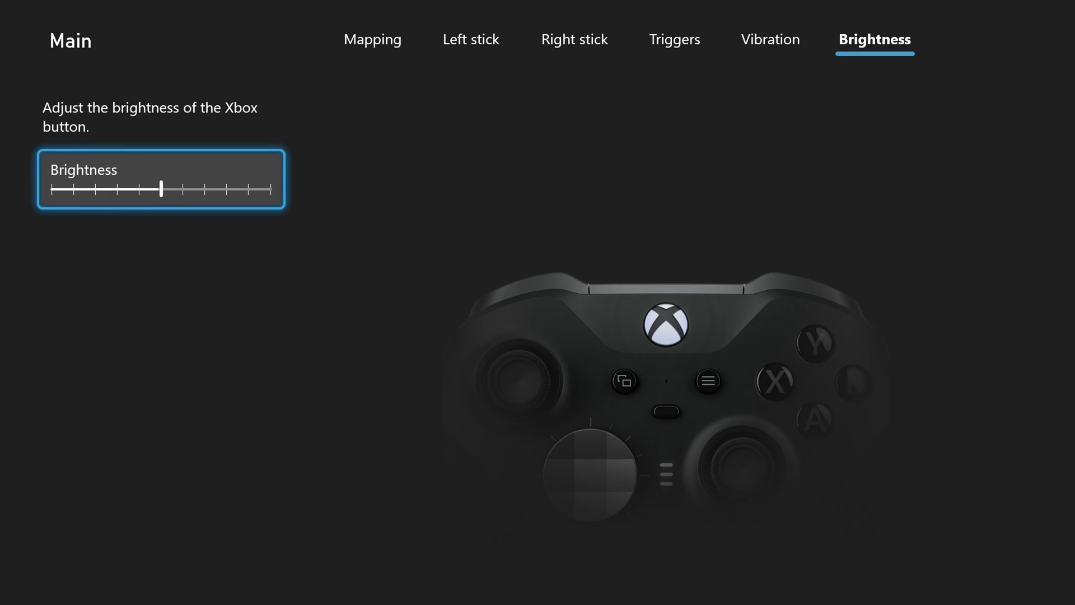
key(Right)
key(Right)
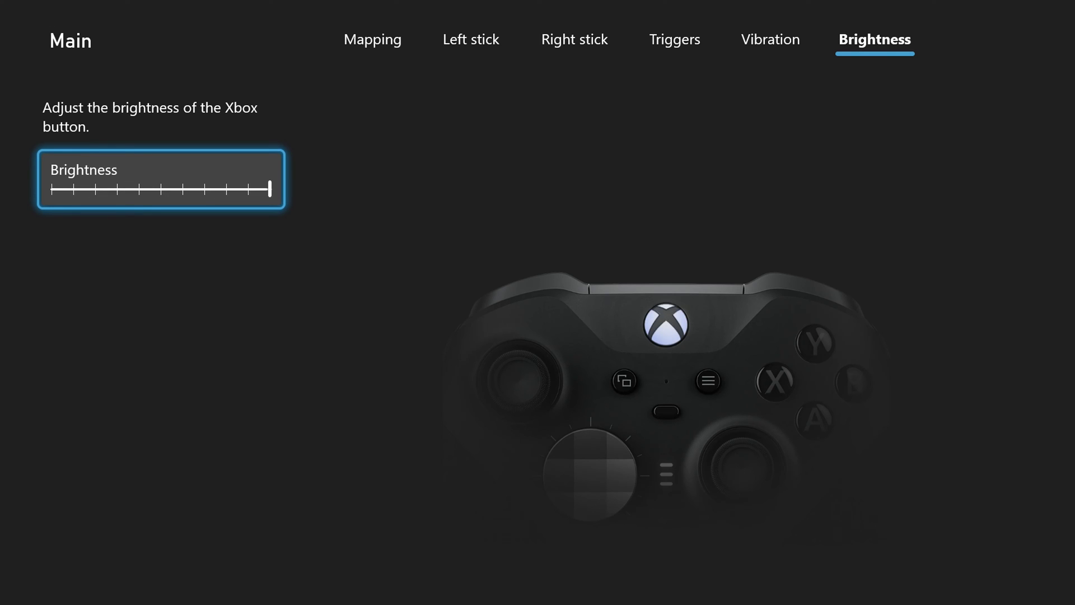
key(Left)
key(Left)
key(Left)
key(Left)
key(Left)
key(Left)
key(Left)
key(Left)
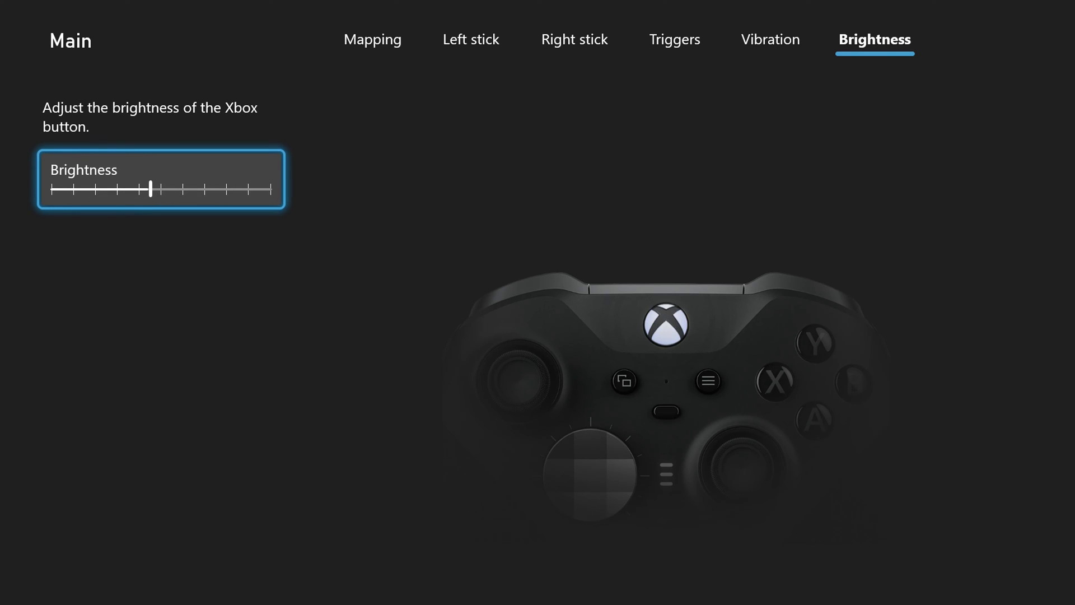
key(Right)
key(Right)
key(Right)
key(Right)
key(Right)
key(Right)
key(Right)
key(Right)
key(Up)
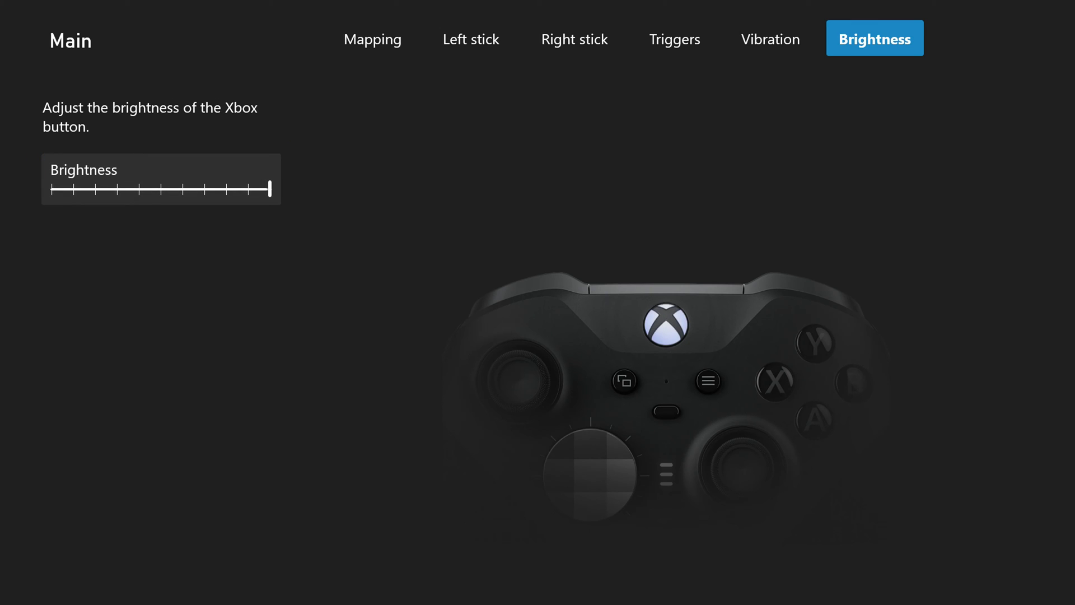
Exit the Main profile editor and move across the Edit, Swap, Delete and Copy buttons beside Slot 1
key(Escape)
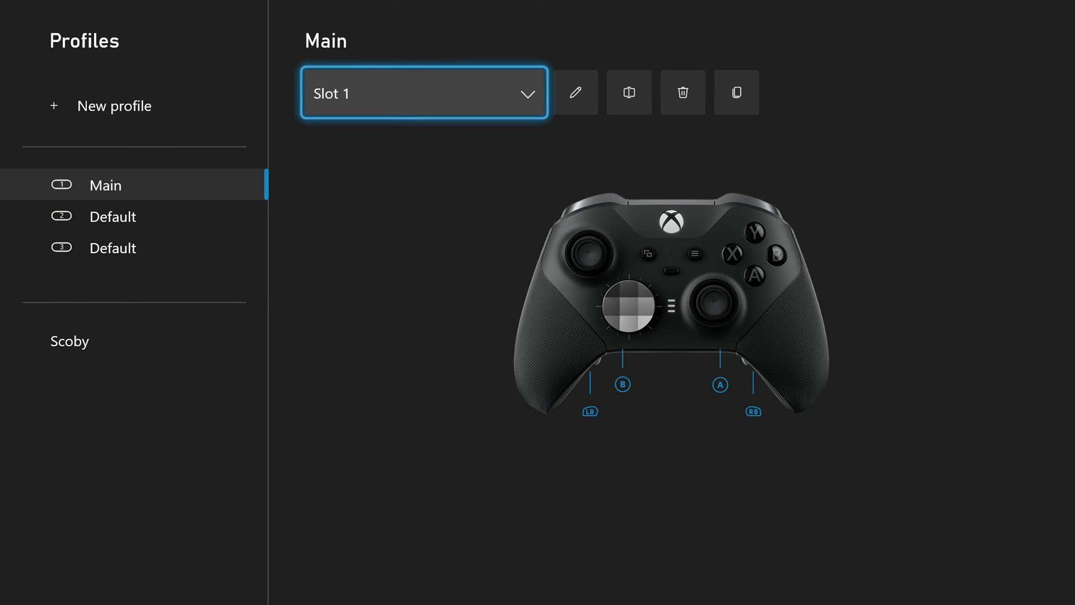
key(Right)
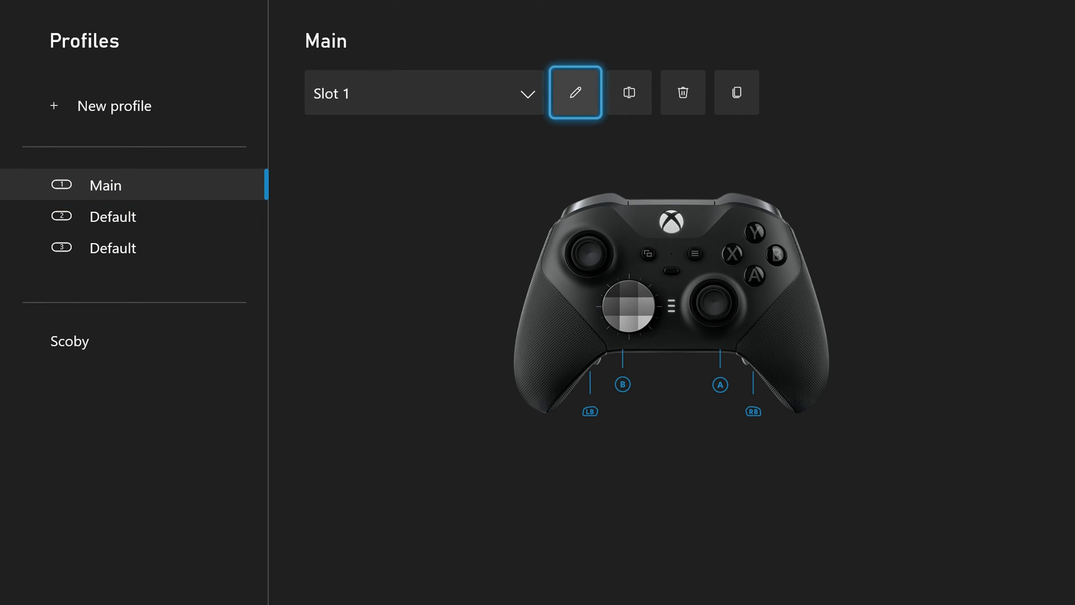
key(Right)
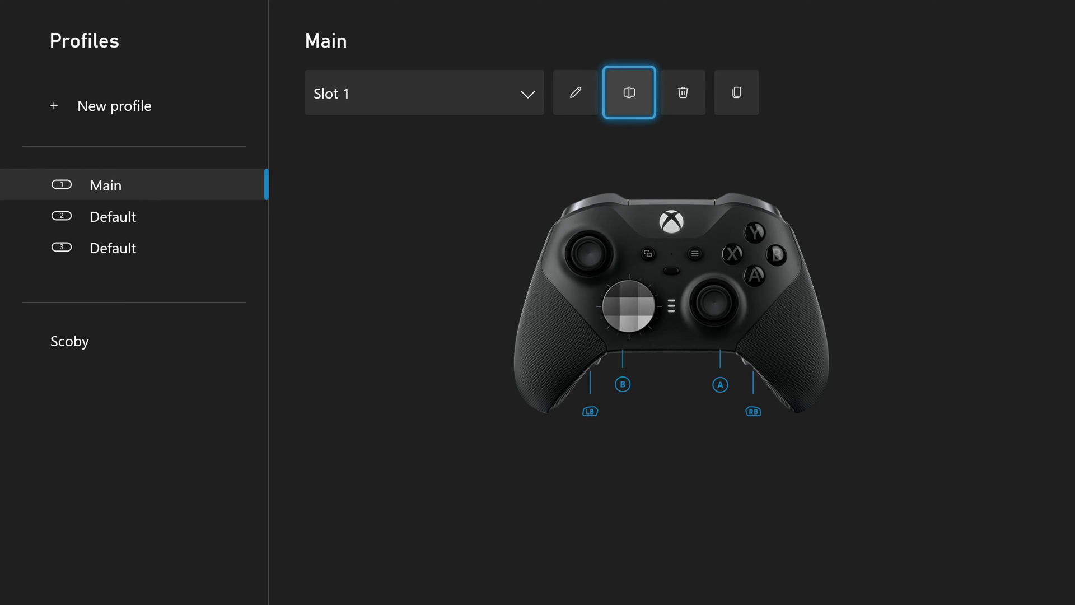
key(Right)
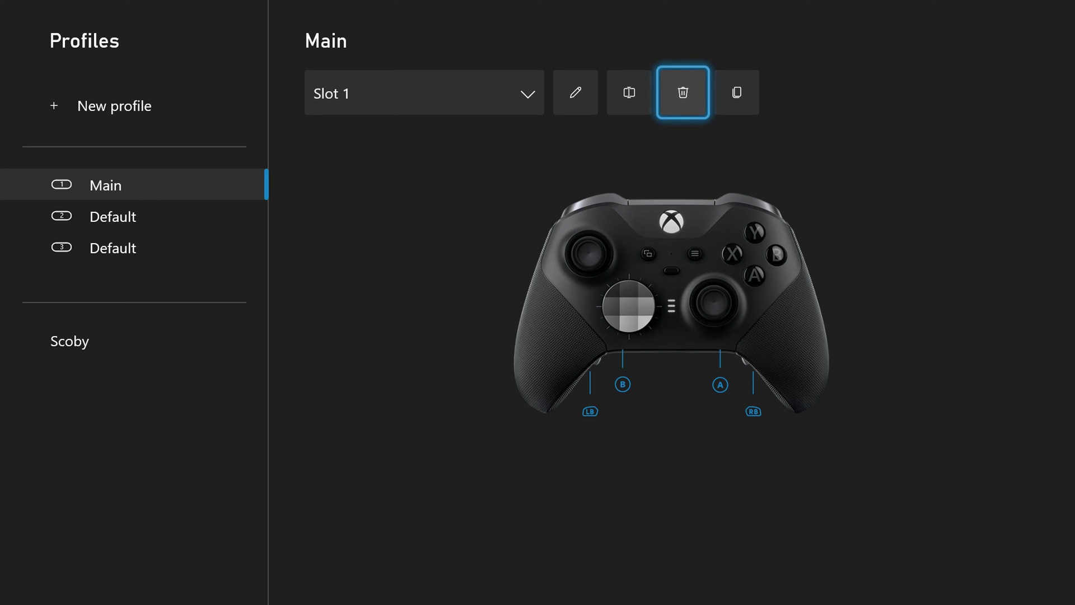
key(Right)
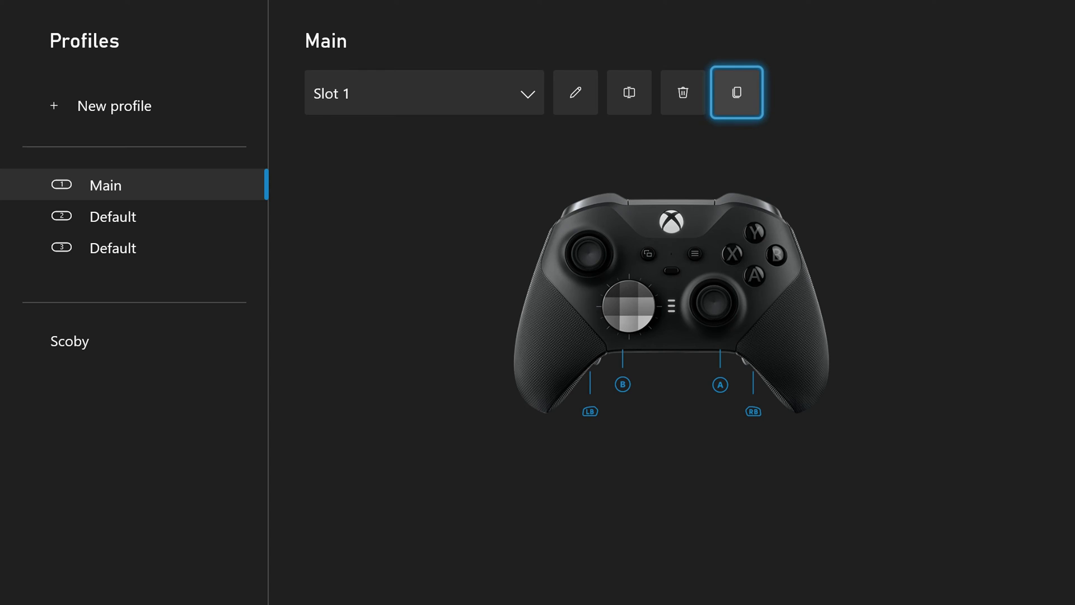